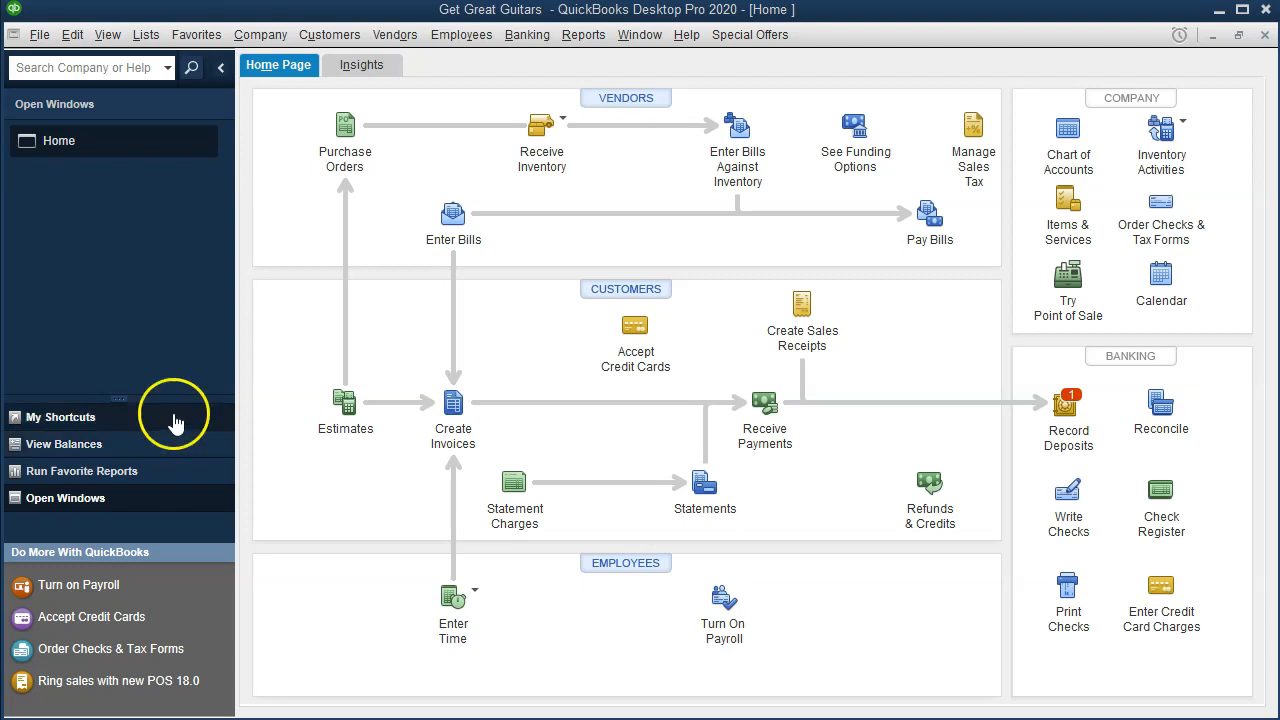
# - Start creating a local backup of the Get Great Guitars company file
pyautogui.click(39, 35)
pyautogui.click(39, 40)
pyautogui.click(39, 40)
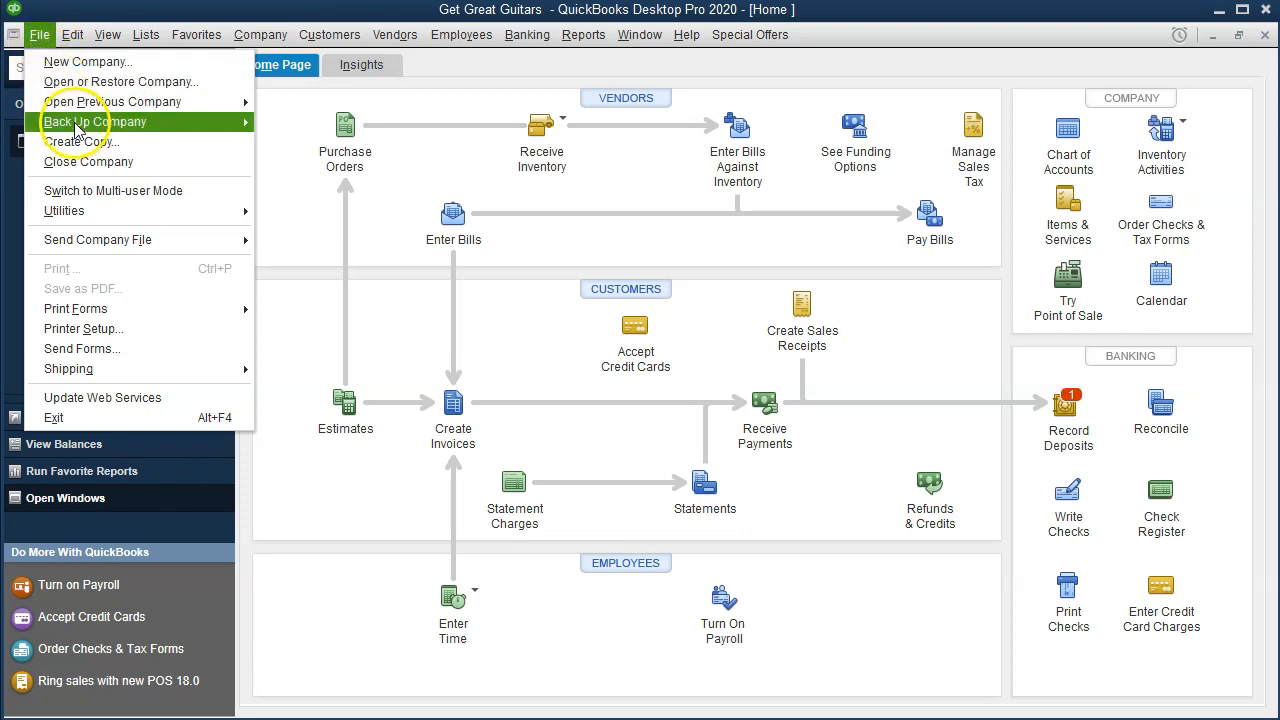
pyautogui.moveTo(160, 124)
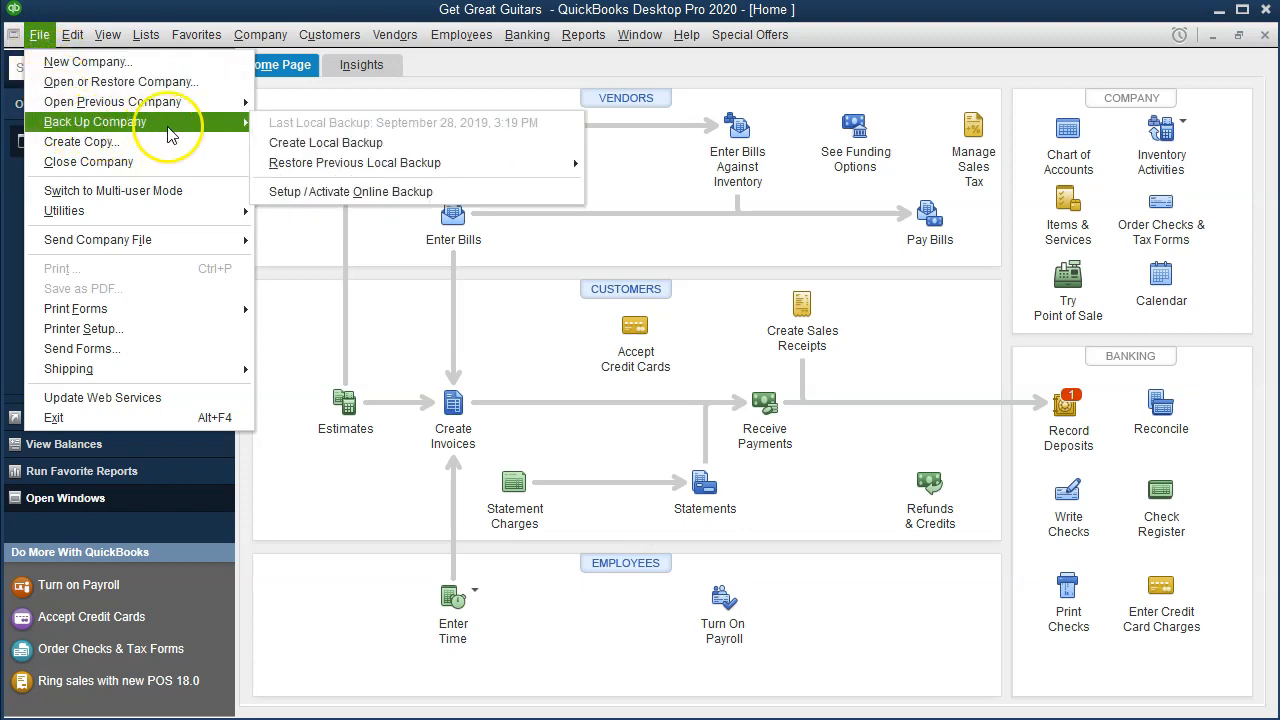
pyautogui.click(423, 143)
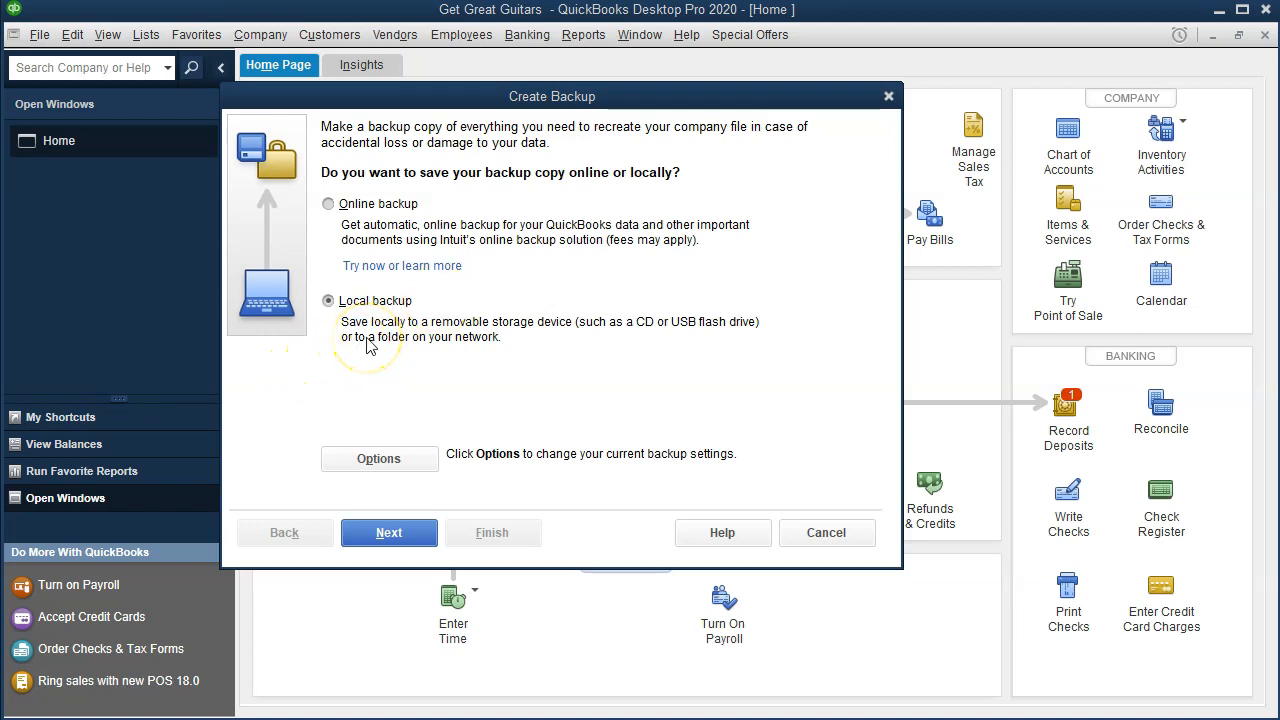
# - Review the backup options for save location, number of copies, reminder and verification, and close them without changes
pyautogui.click(330, 460)
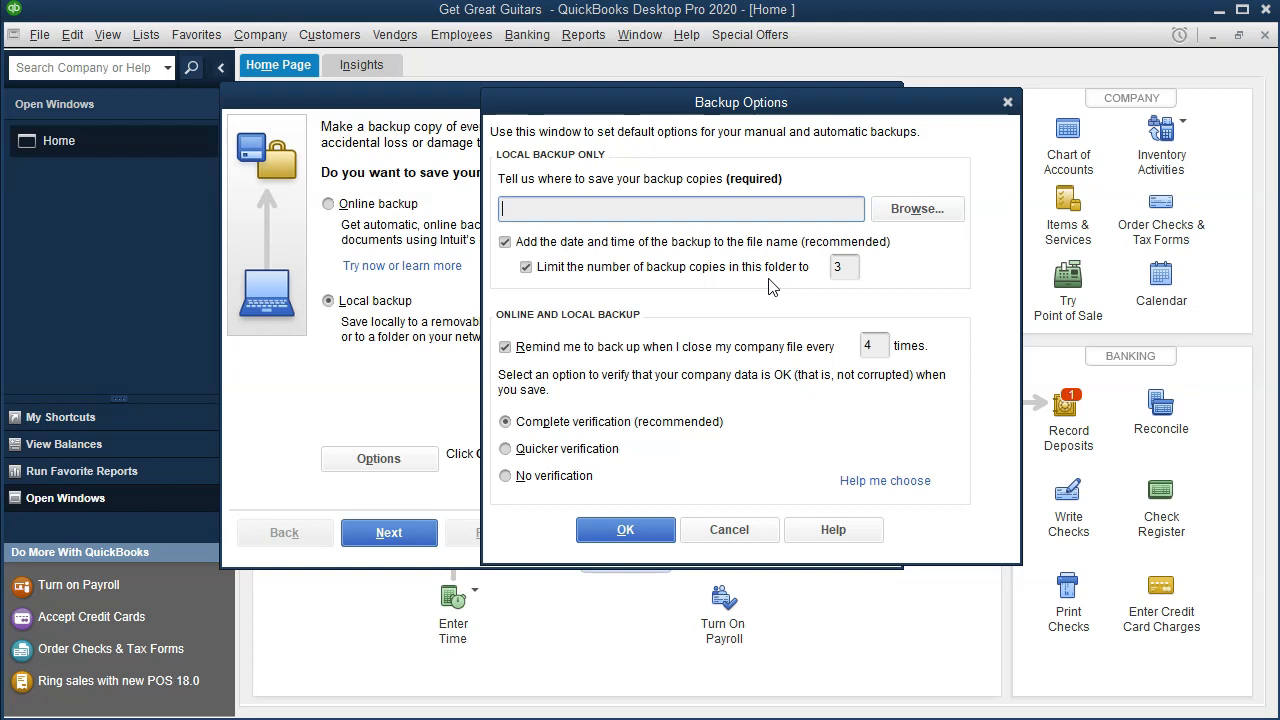
pyautogui.click(800, 283)
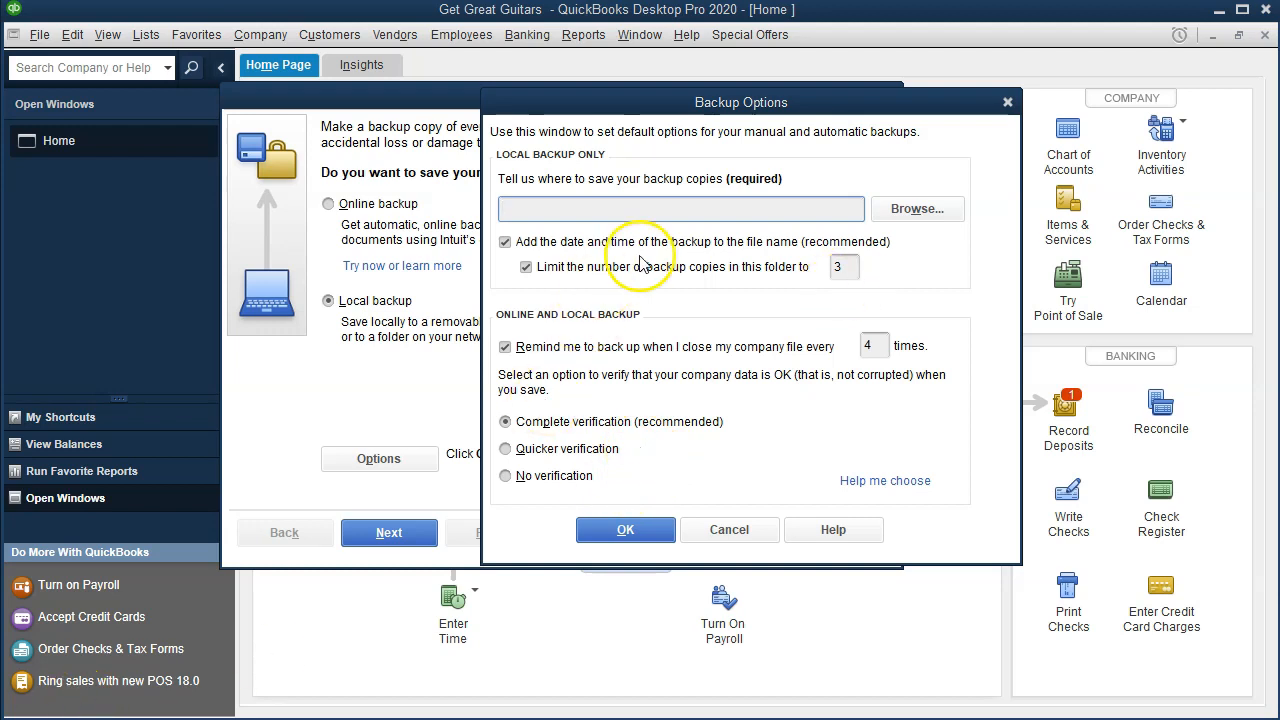
pyautogui.click(1007, 103)
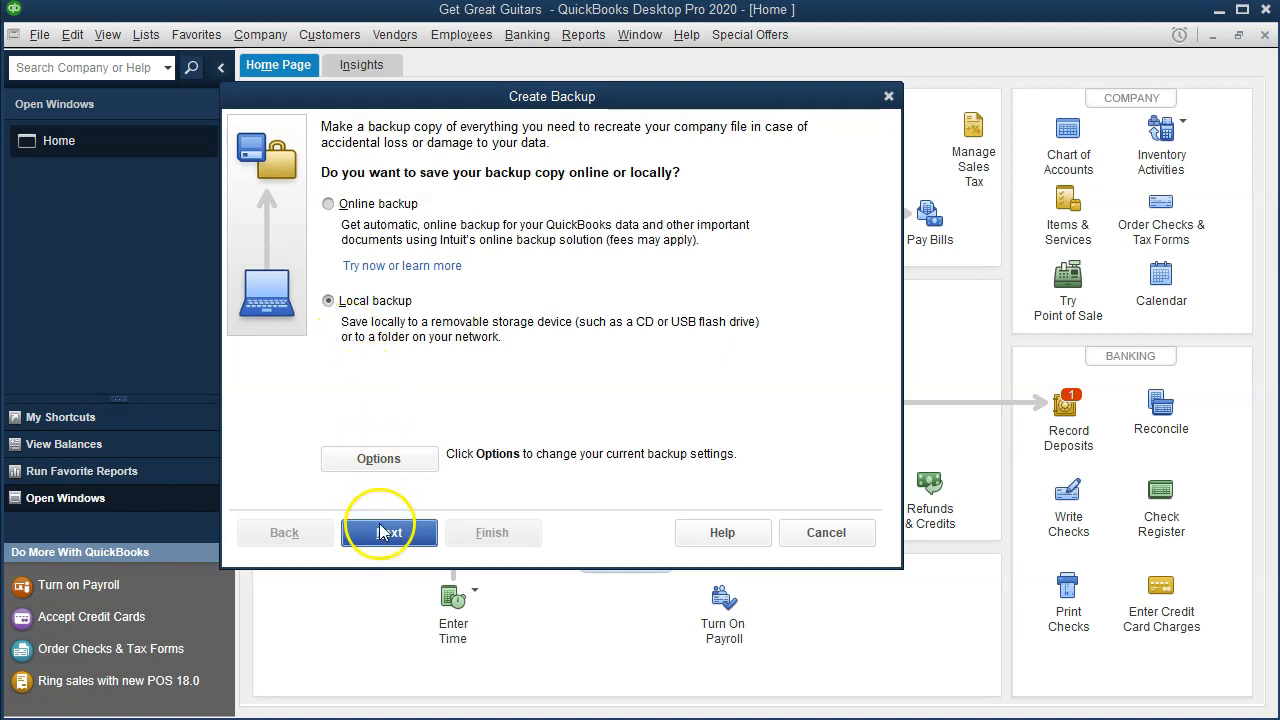
# - Proceed with the local backup and choose the Get Great Guitars folder on the Desktop as the backup location
pyautogui.click(418, 537)
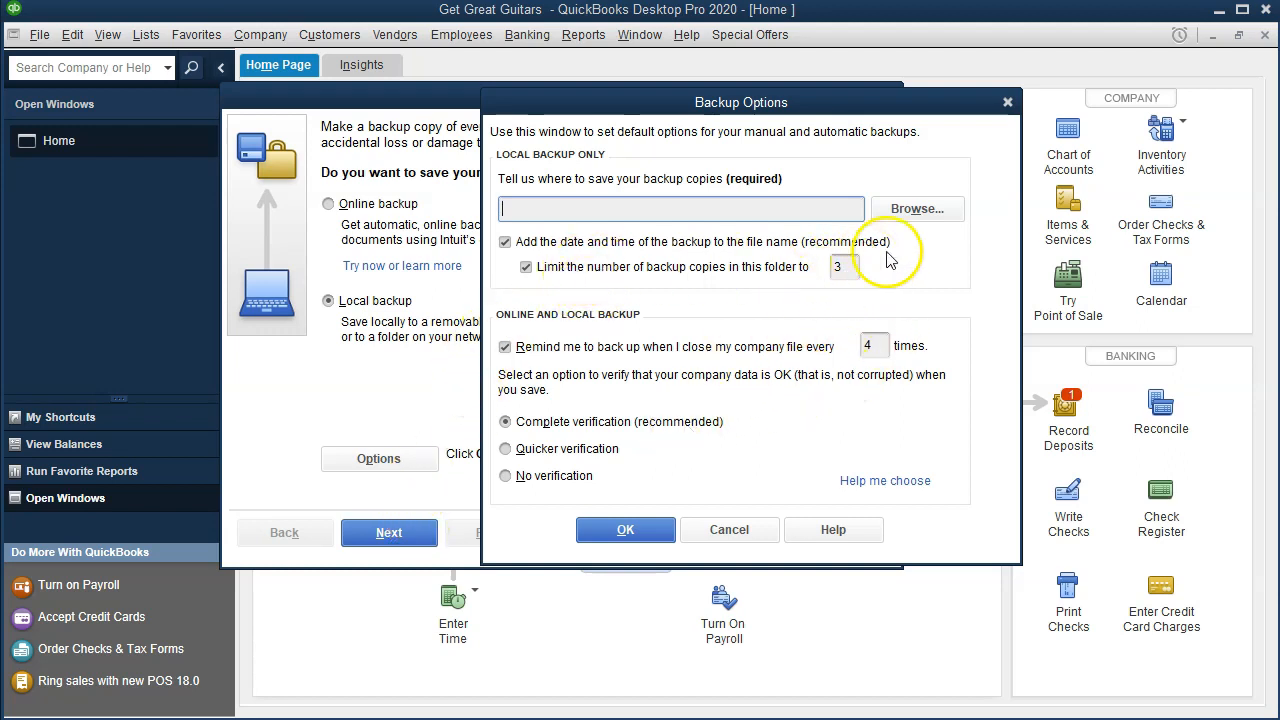
pyautogui.click(907, 213)
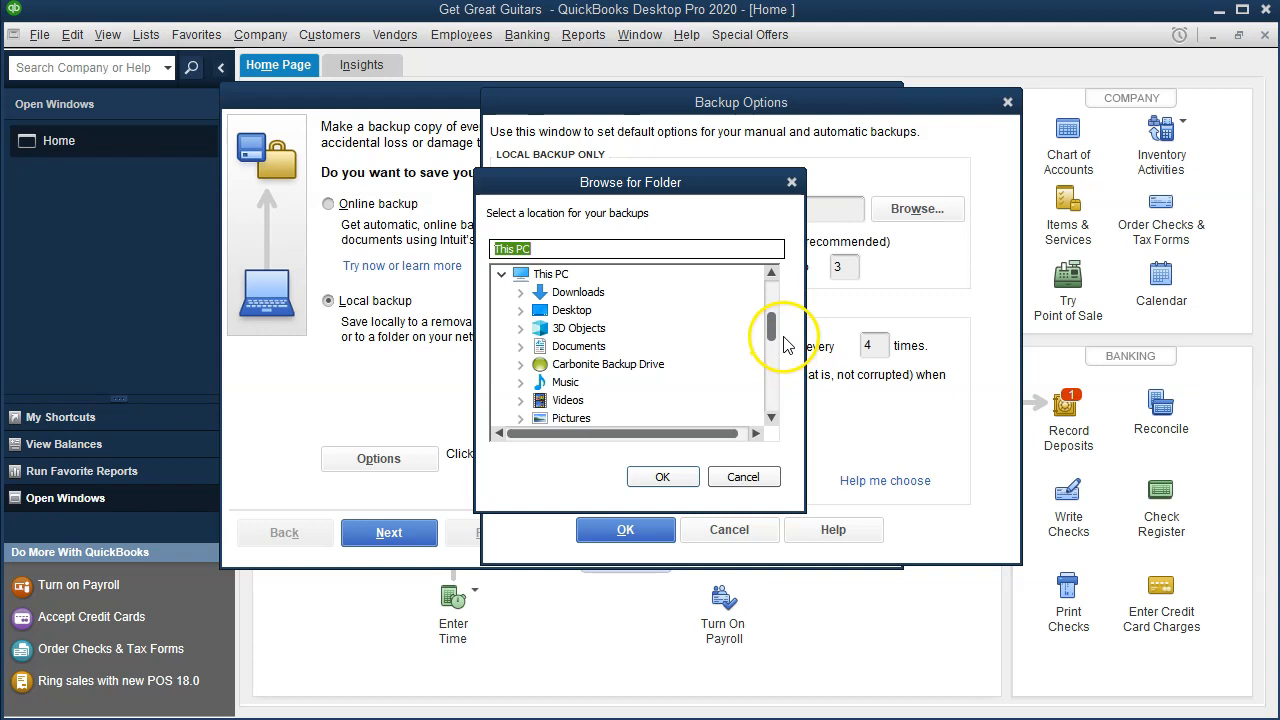
pyautogui.moveTo(771, 330); pyautogui.dragTo(769, 280)
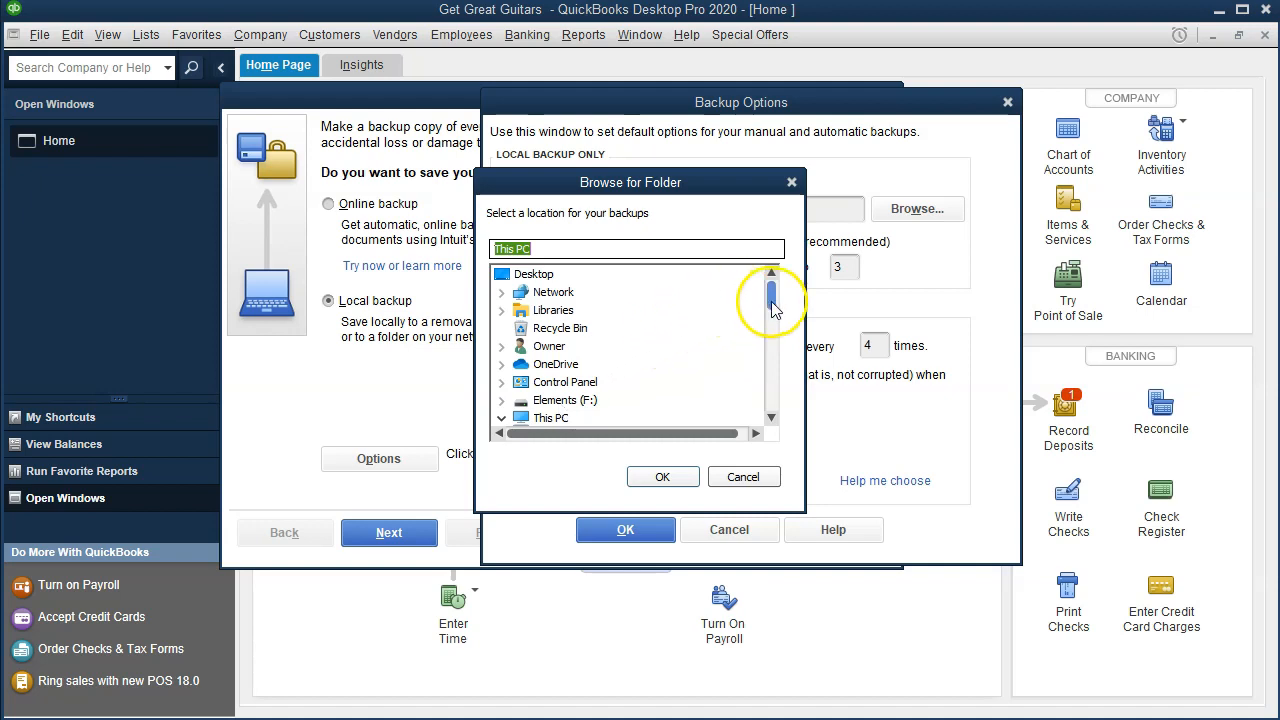
pyautogui.click(533, 274)
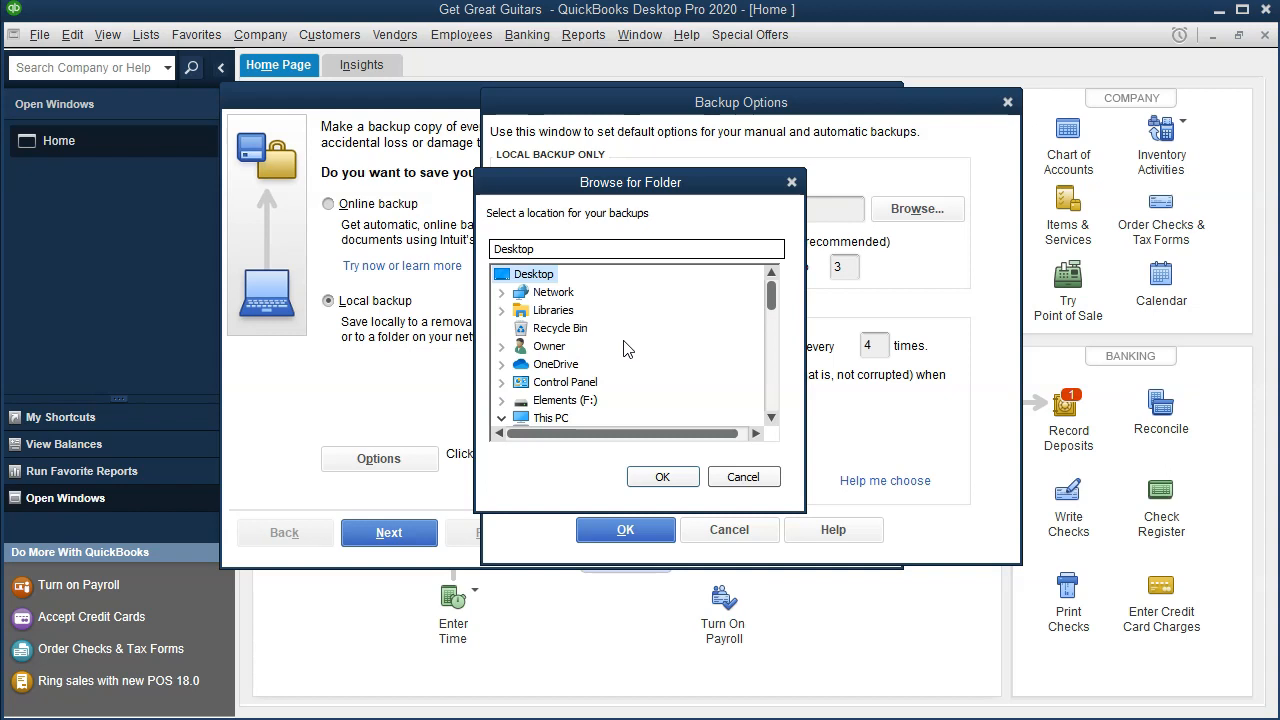
pyautogui.scroll(-1, 623, 347)
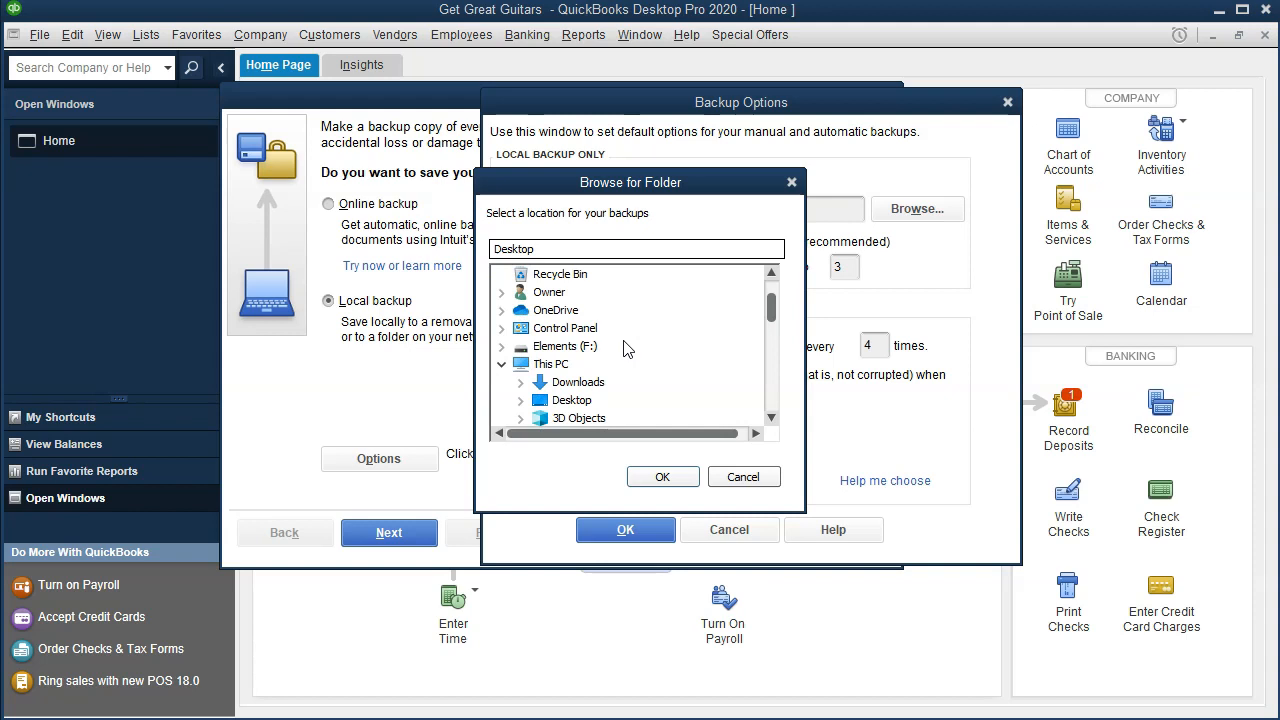
pyautogui.scroll(-3, 623, 347)
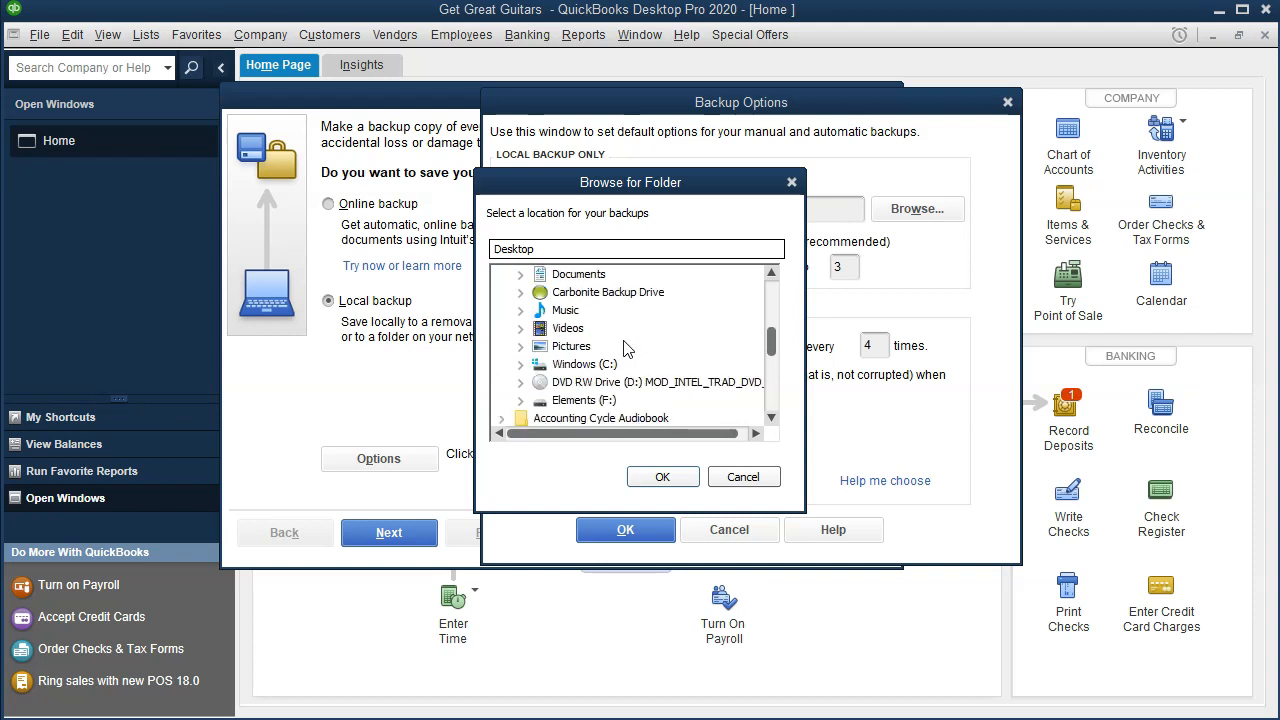
pyautogui.scroll(-2, 623, 347)
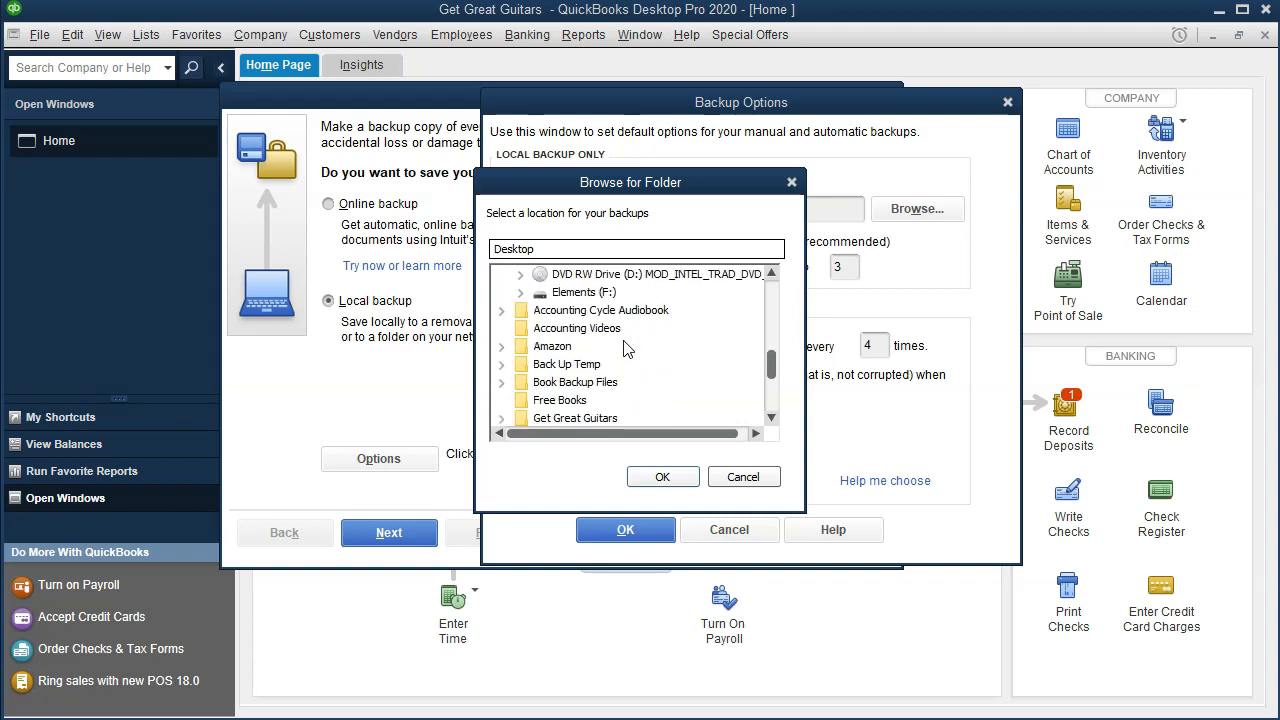
pyautogui.scroll(-1, 623, 347)
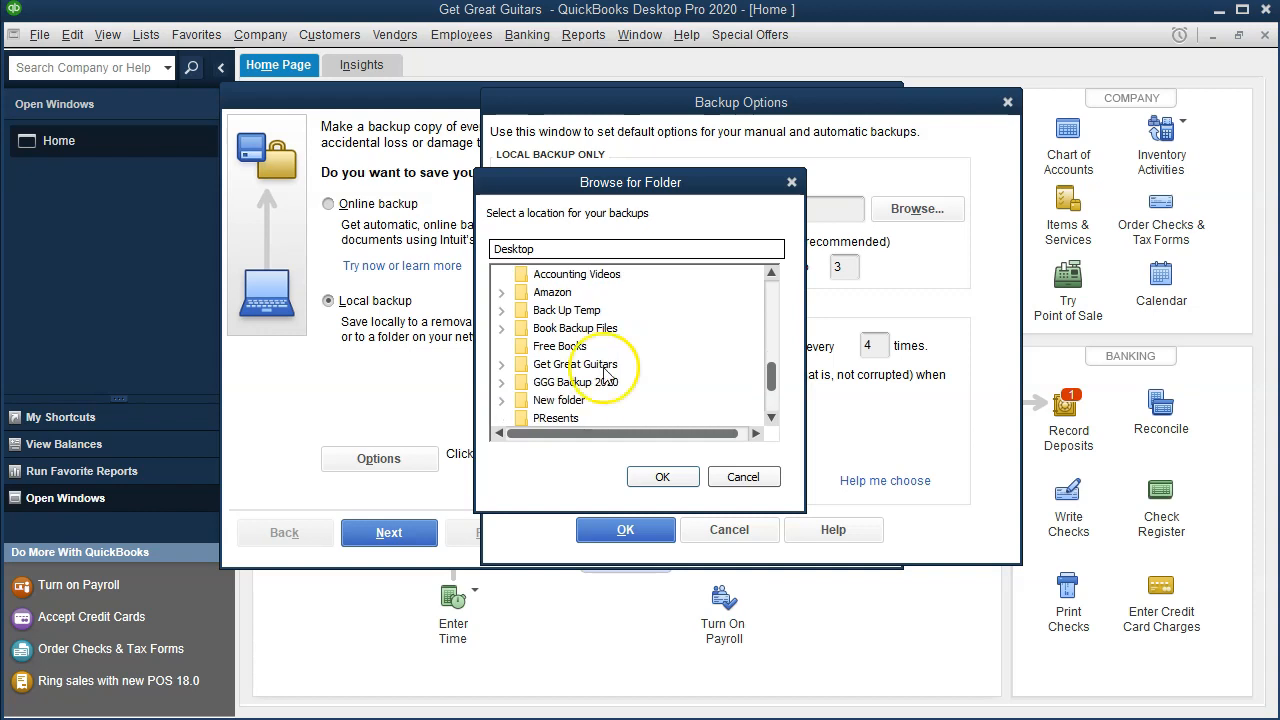
pyautogui.click(502, 366)
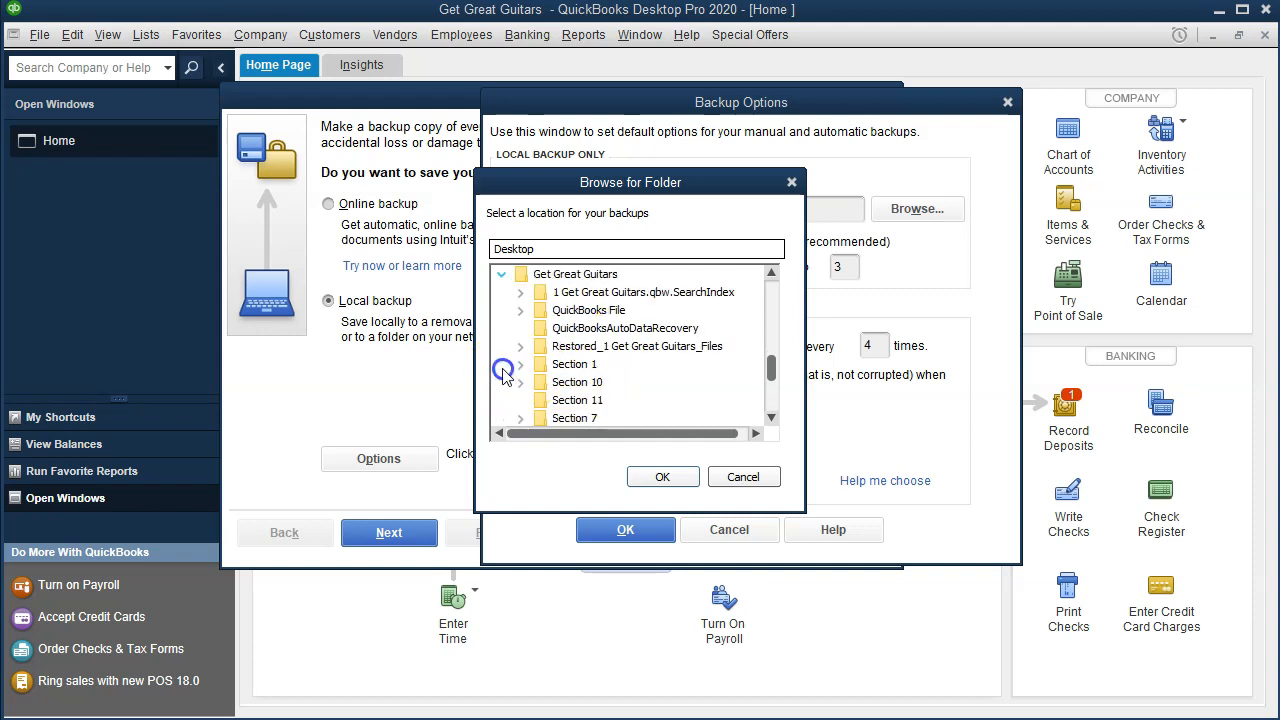
pyautogui.click(527, 279)
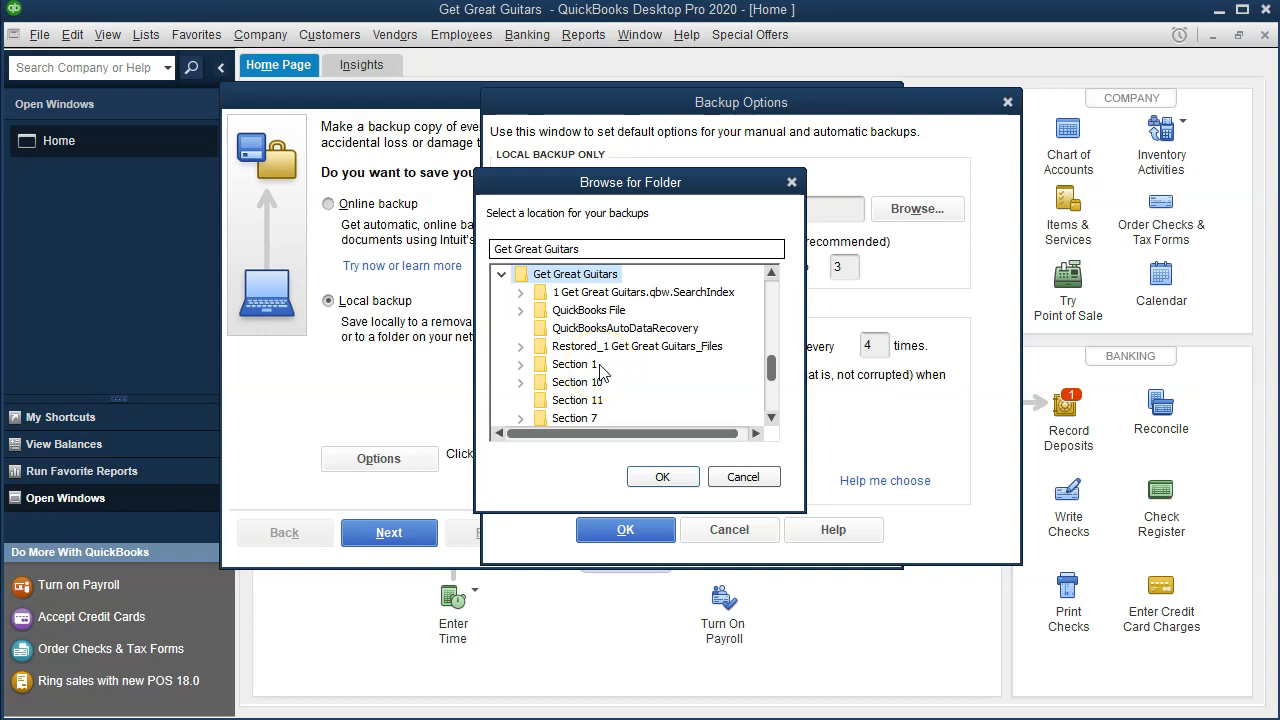
pyautogui.click(560, 279)
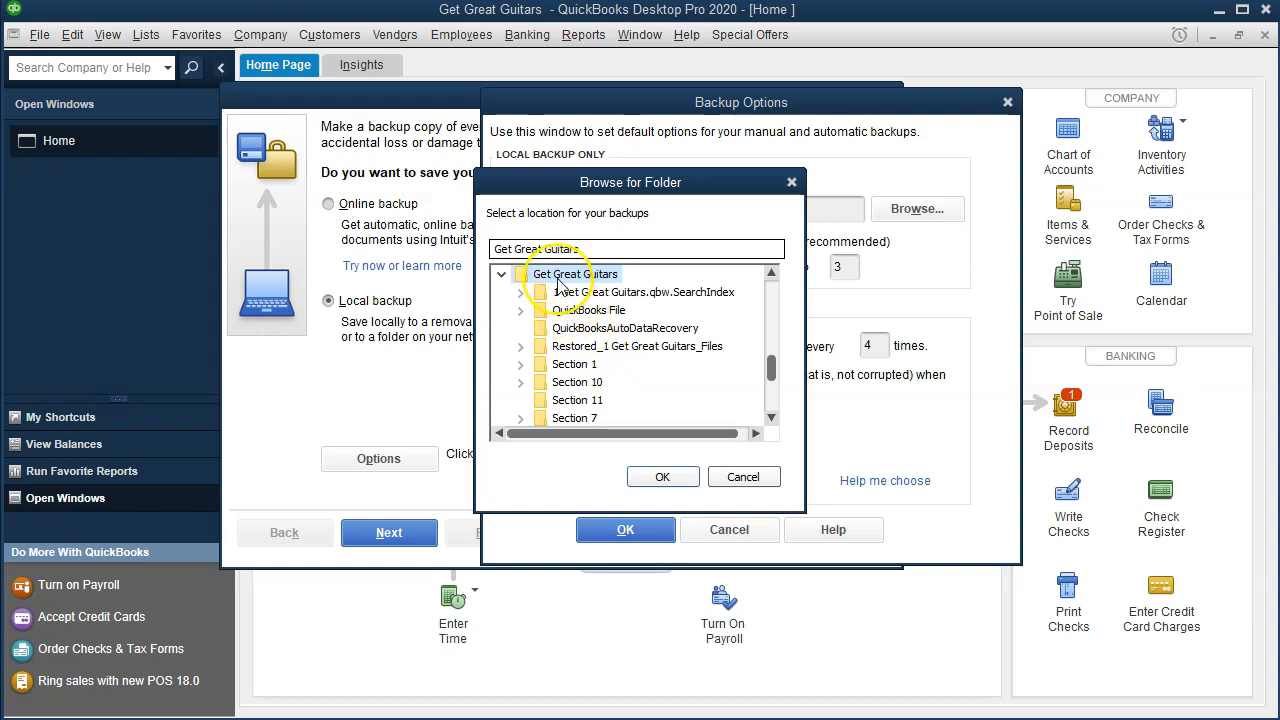
pyautogui.click(662, 477)
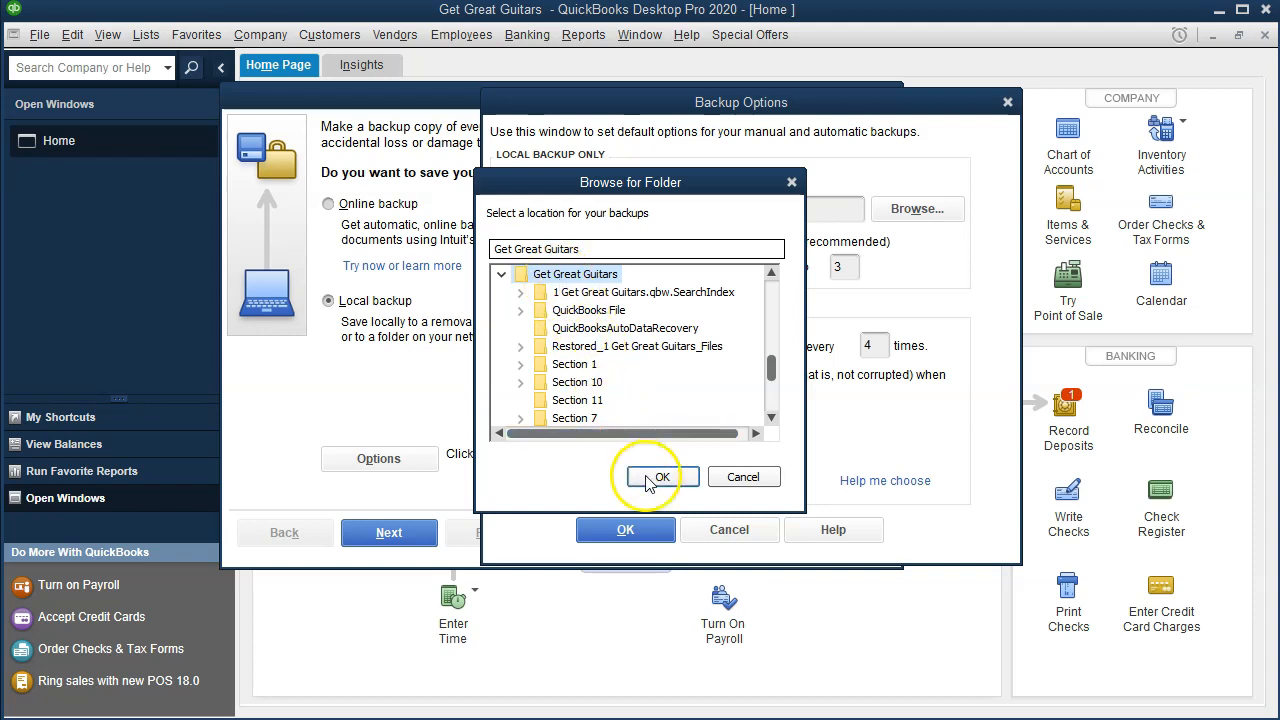
# - Accept the backup options, using the chosen location on the same hard drive, and proceed with saving the backup now
pyautogui.click(645, 530)
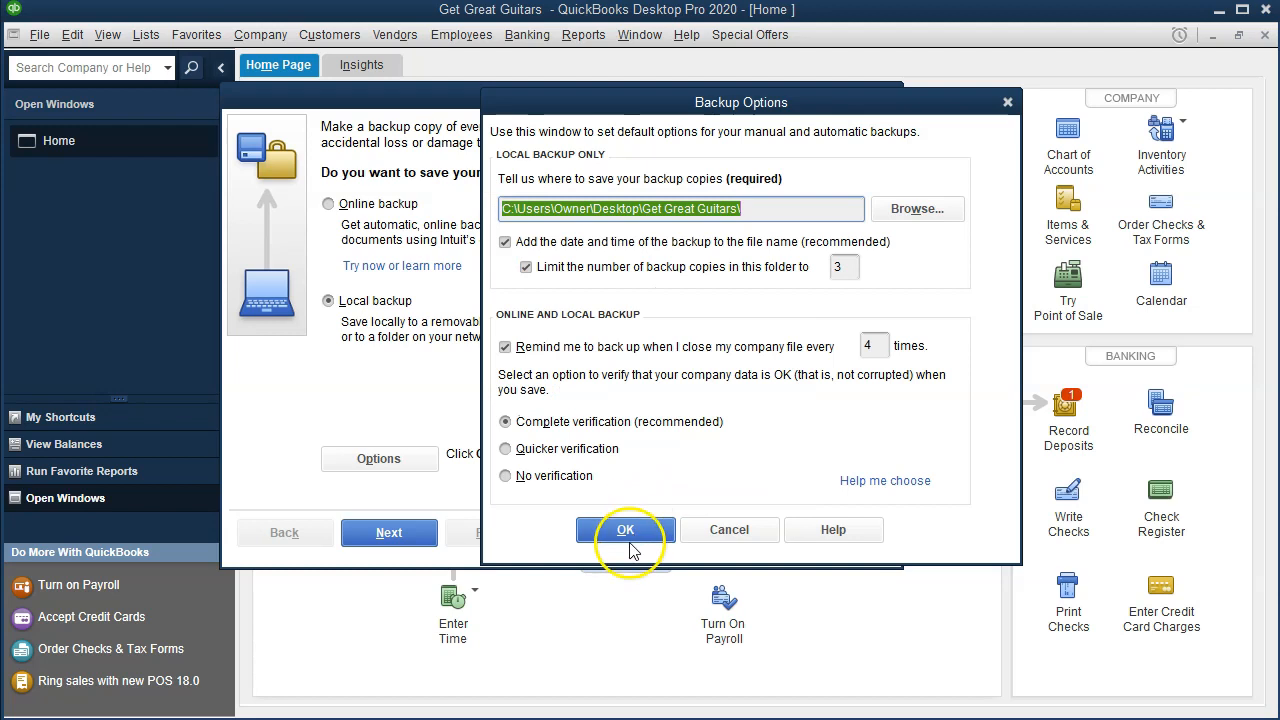
pyautogui.click(625, 530)
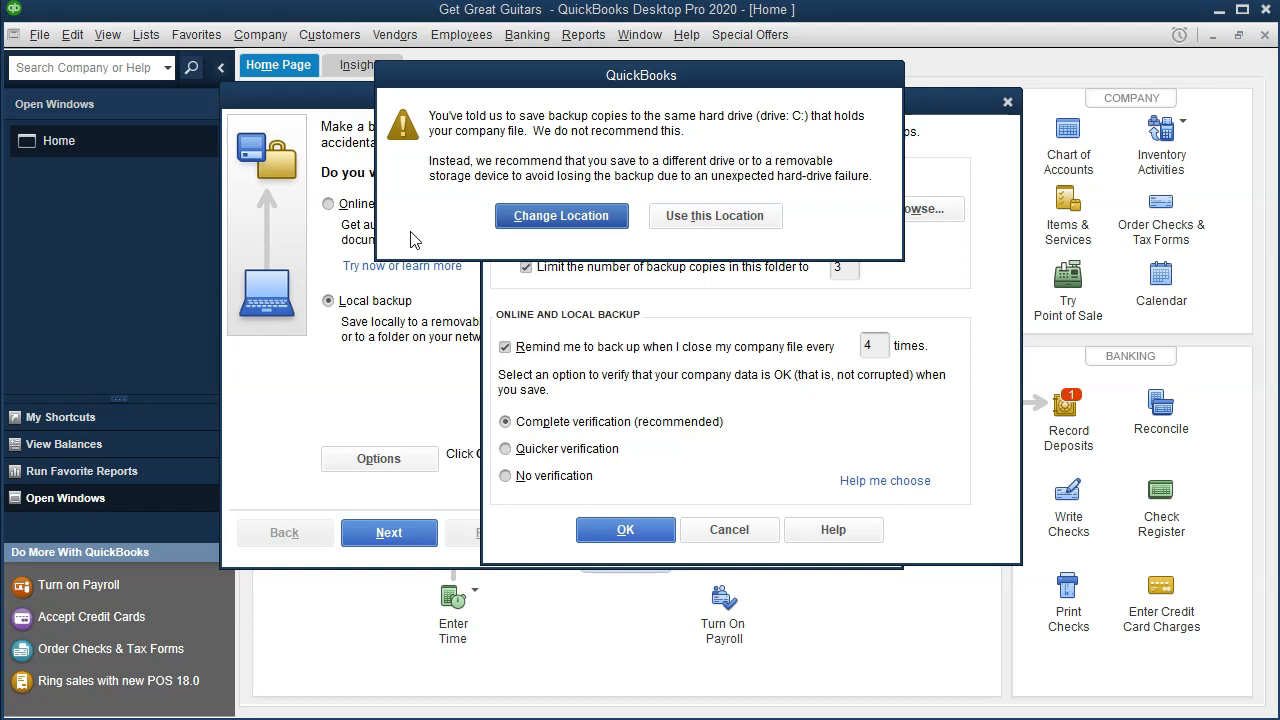
pyautogui.click(703, 229)
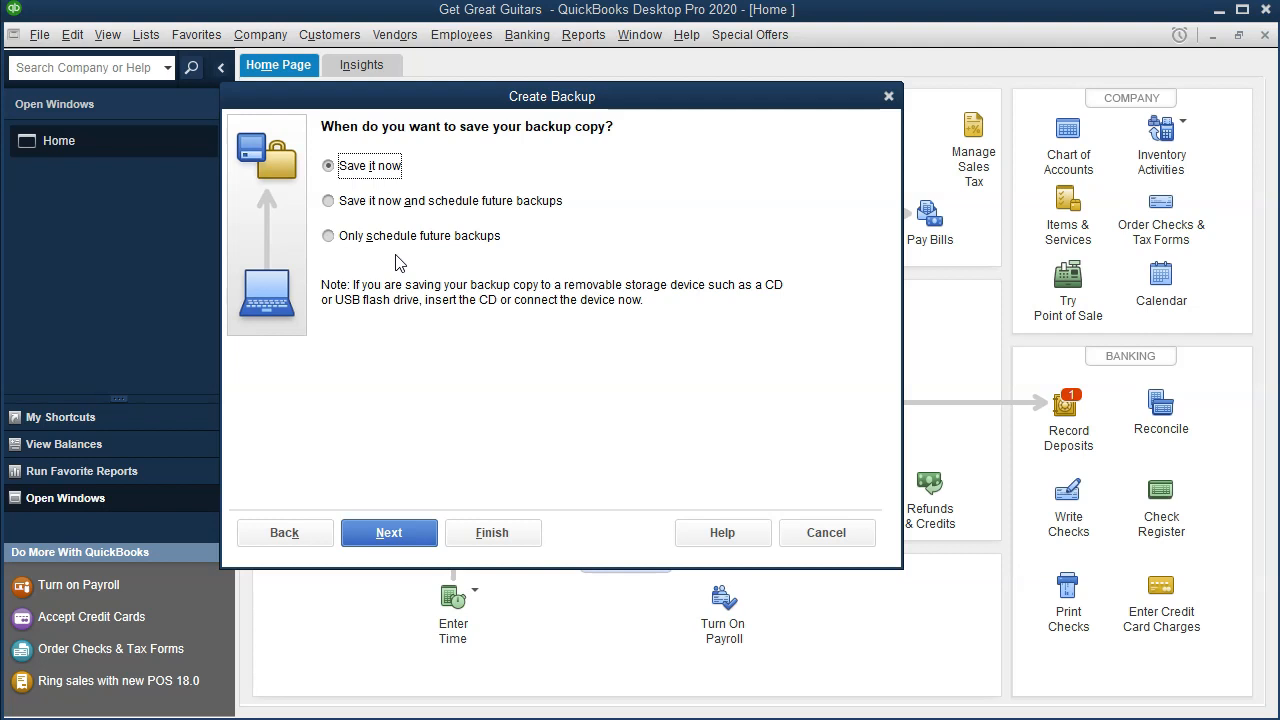
pyautogui.click(412, 510)
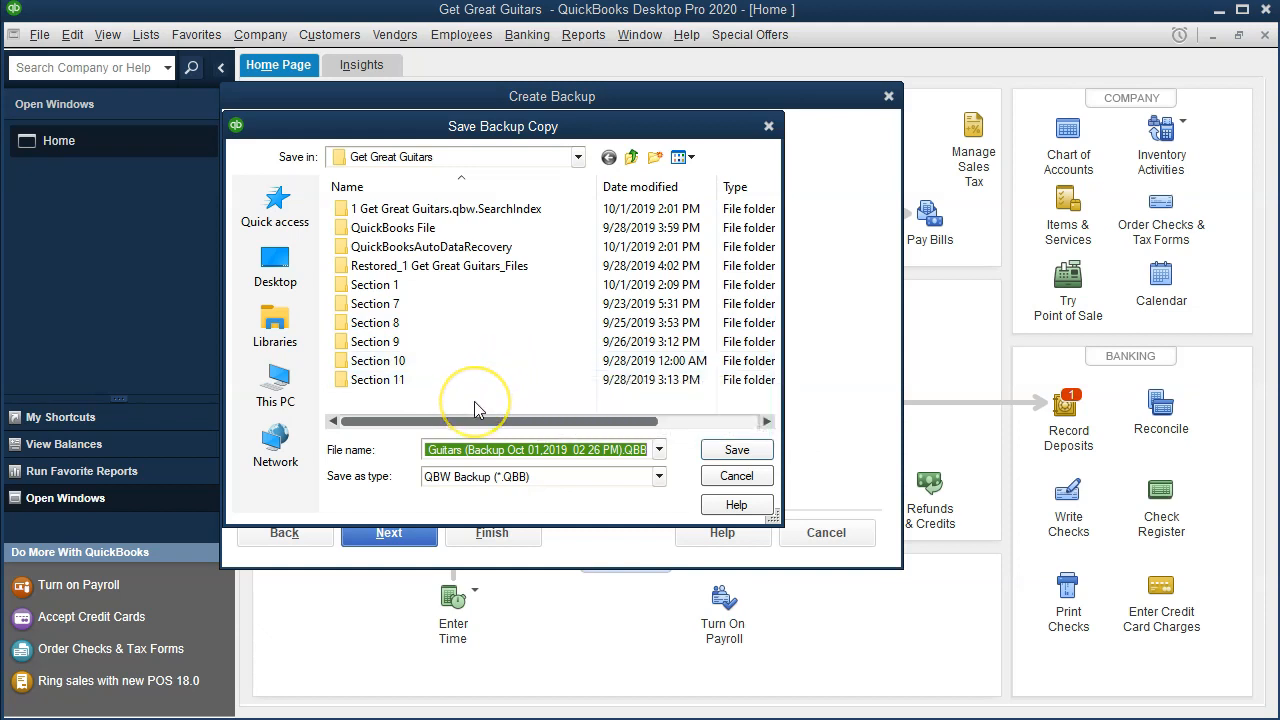
# - Create a new folder named Backup Files inside the Get Great Guitars folder
pyautogui.rightClick(474, 401)
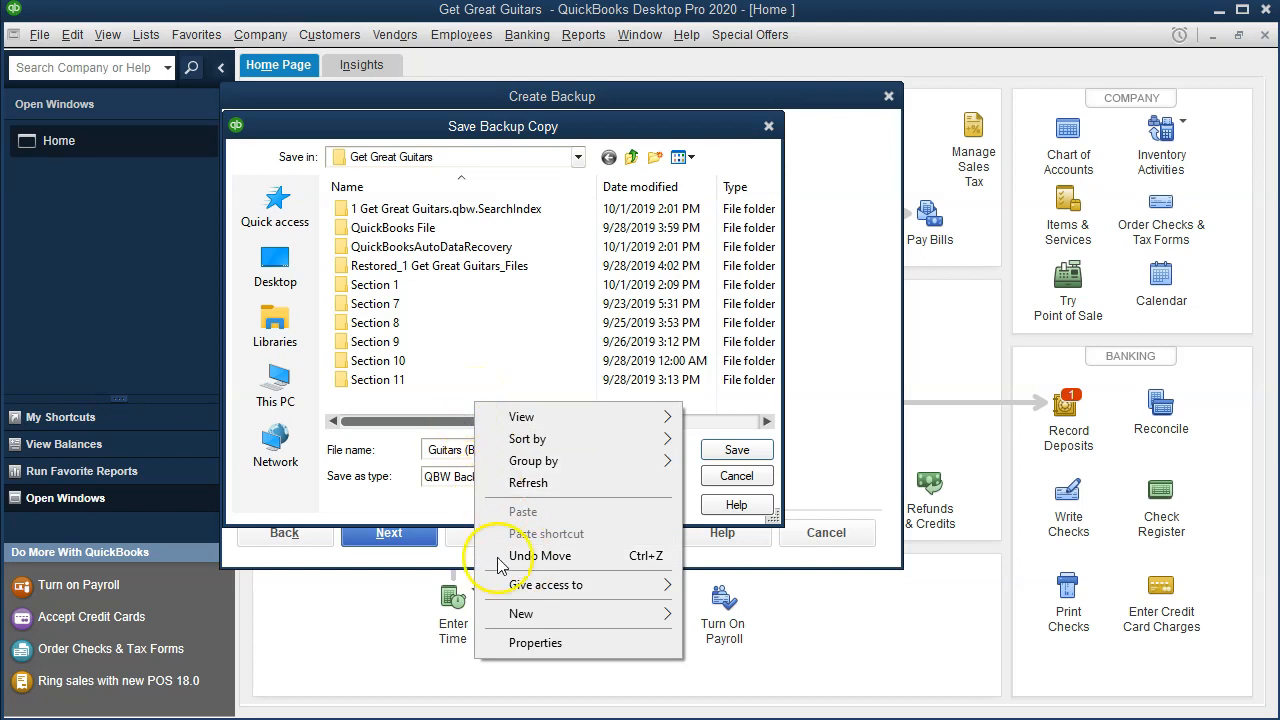
pyautogui.moveTo(514, 614)
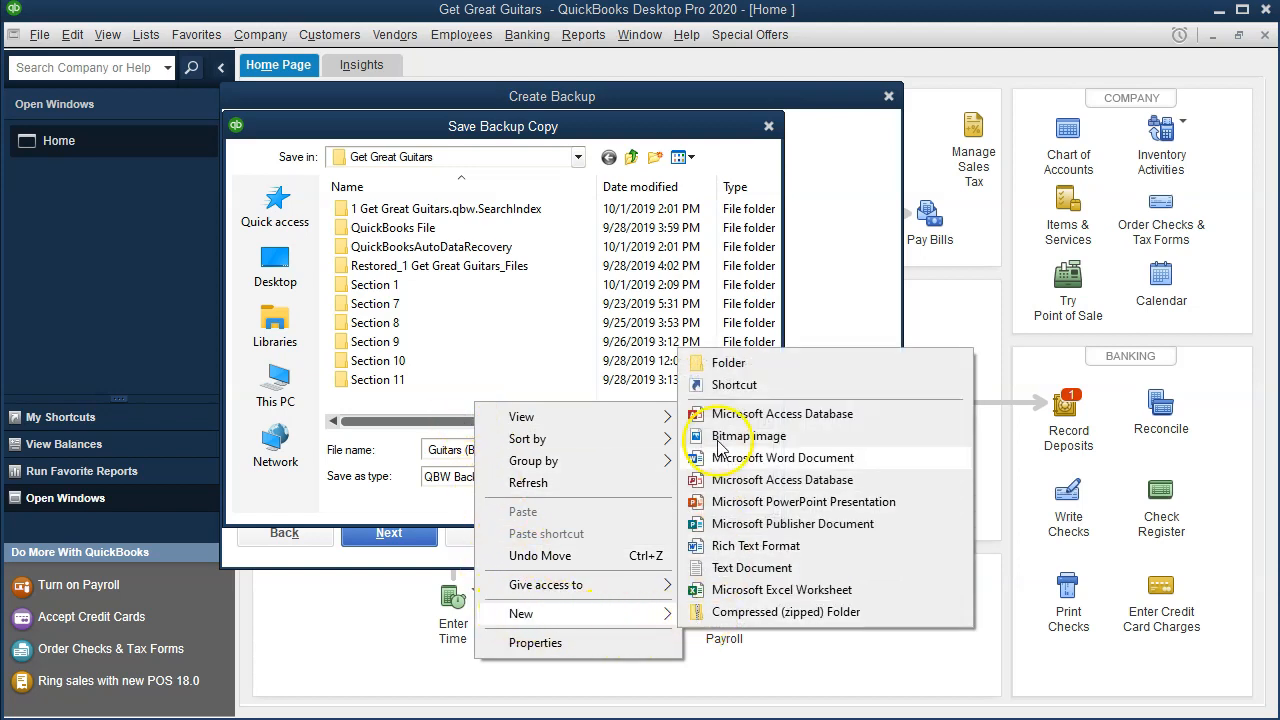
pyautogui.click(727, 363)
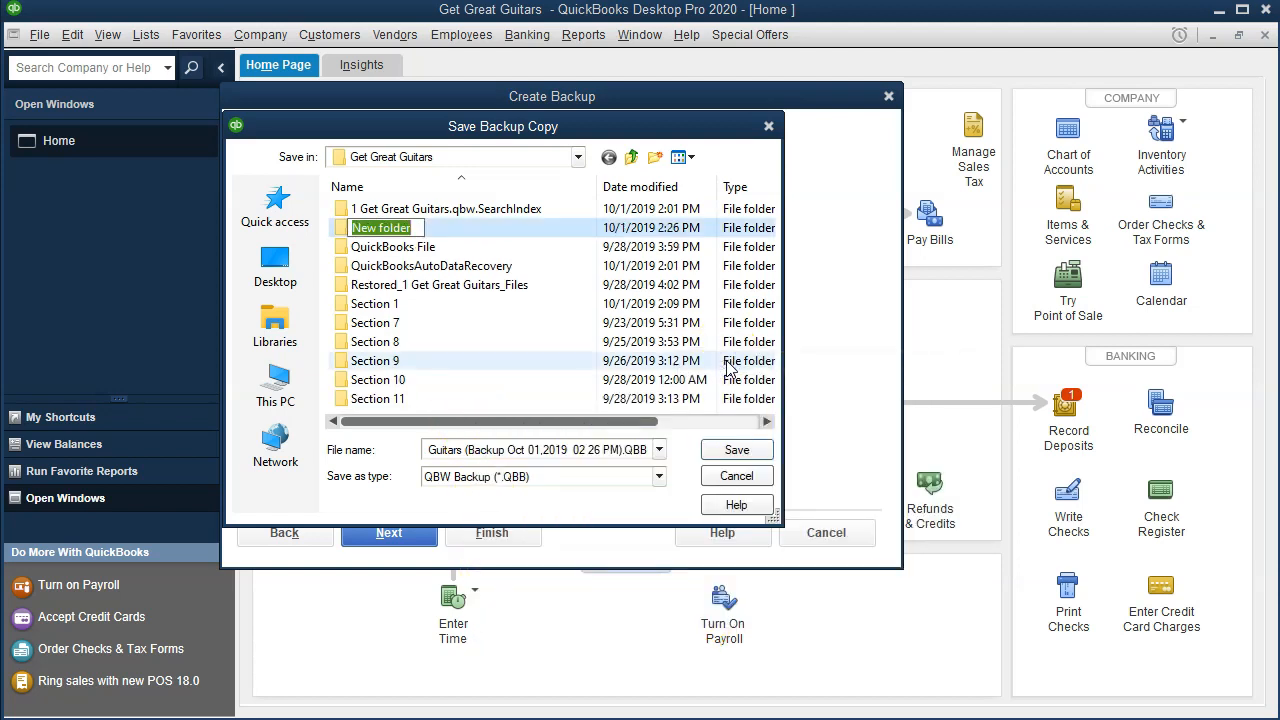
pyautogui.write('Bac')
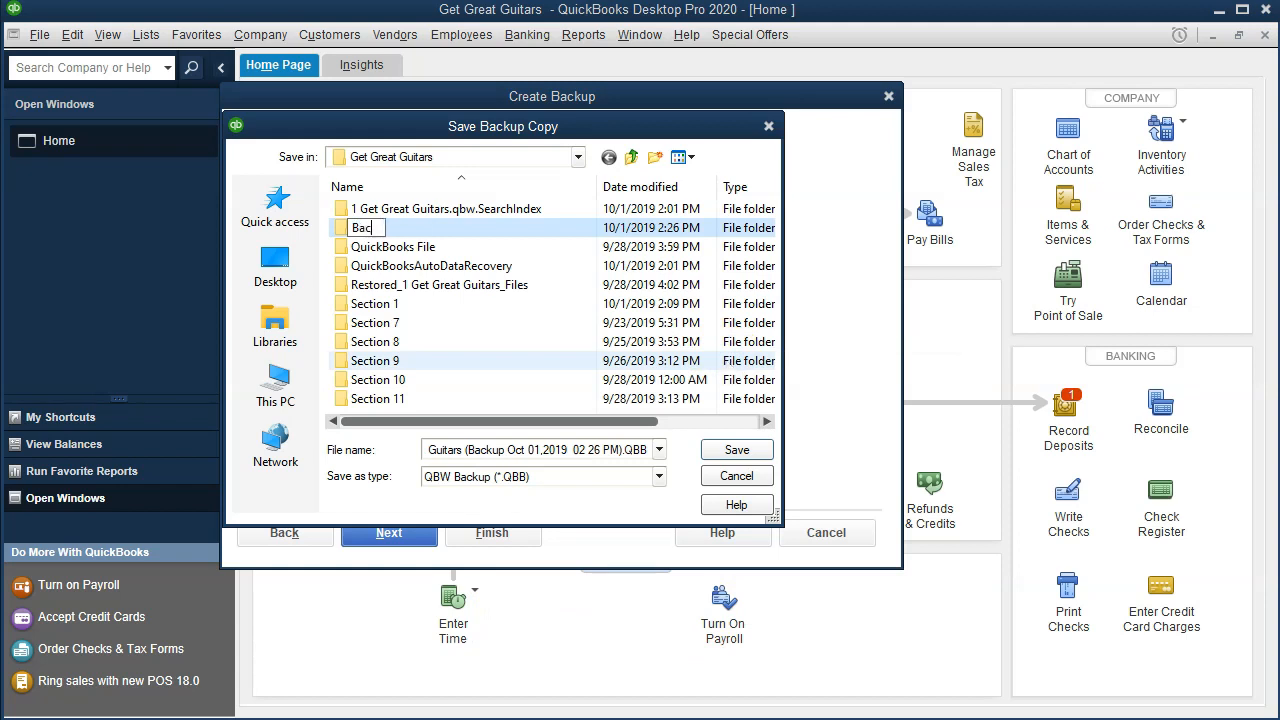
pyautogui.write('kup Files')
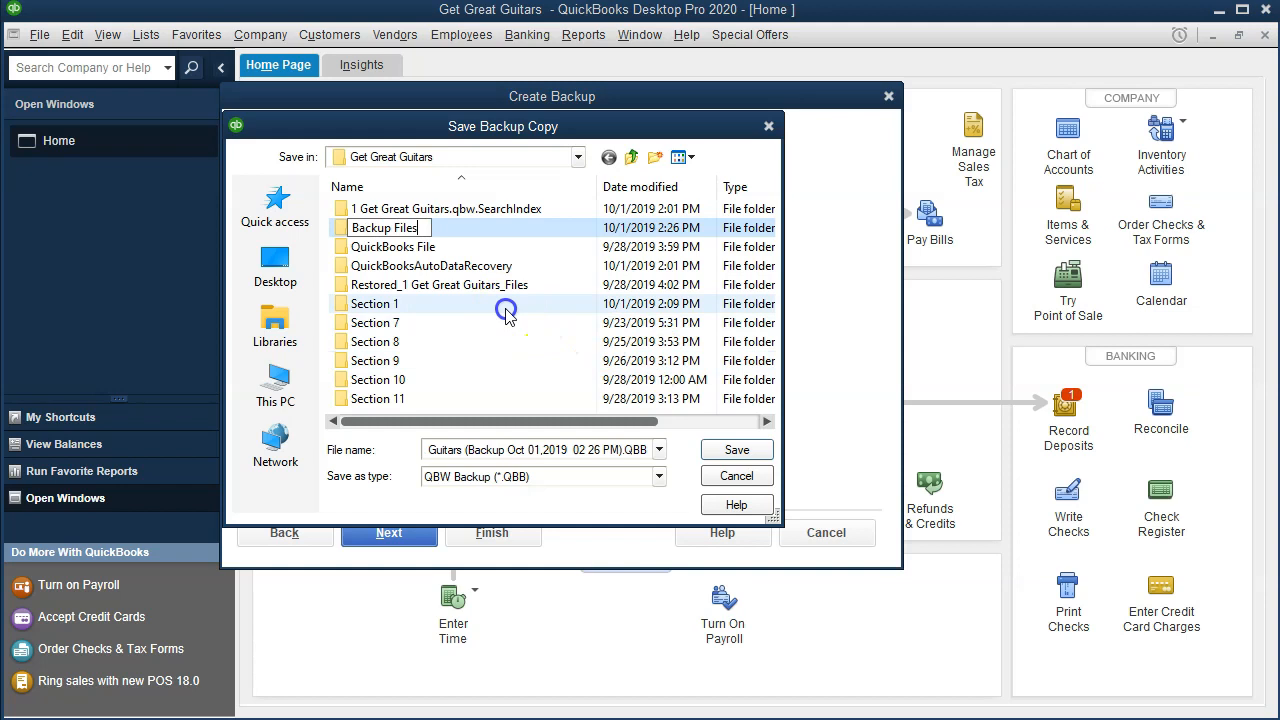
pyautogui.moveTo(480, 310); pyautogui.dragTo(408, 243)
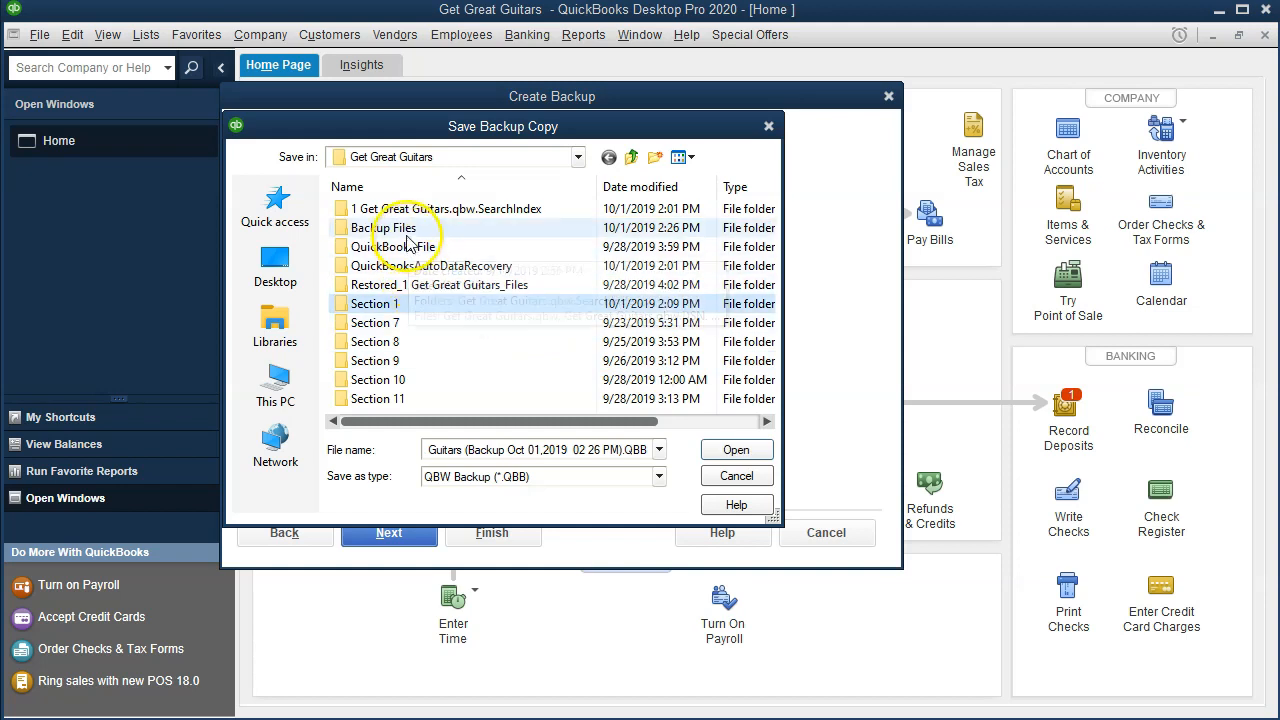
# - Save the backup copy in the Backup Files folder under the suggested file name, using this location despite the same-drive recommendation
pyautogui.doubleClick(406, 234)
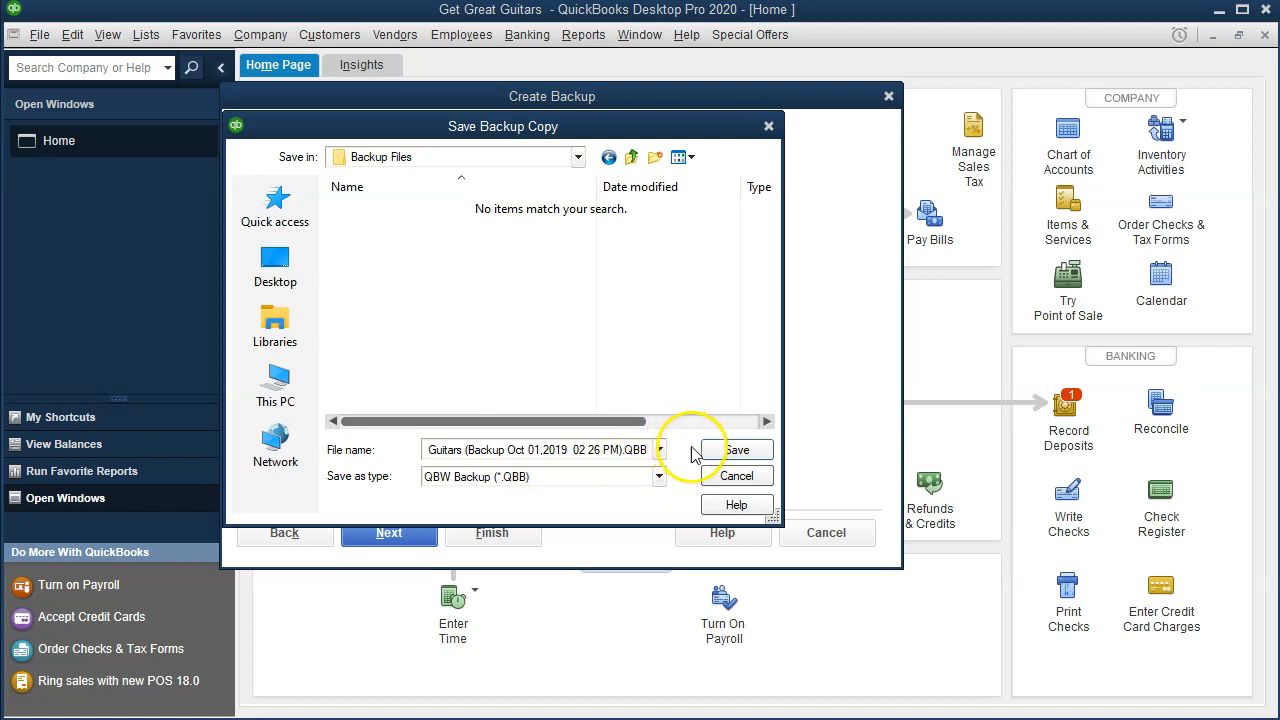
pyautogui.click(736, 451)
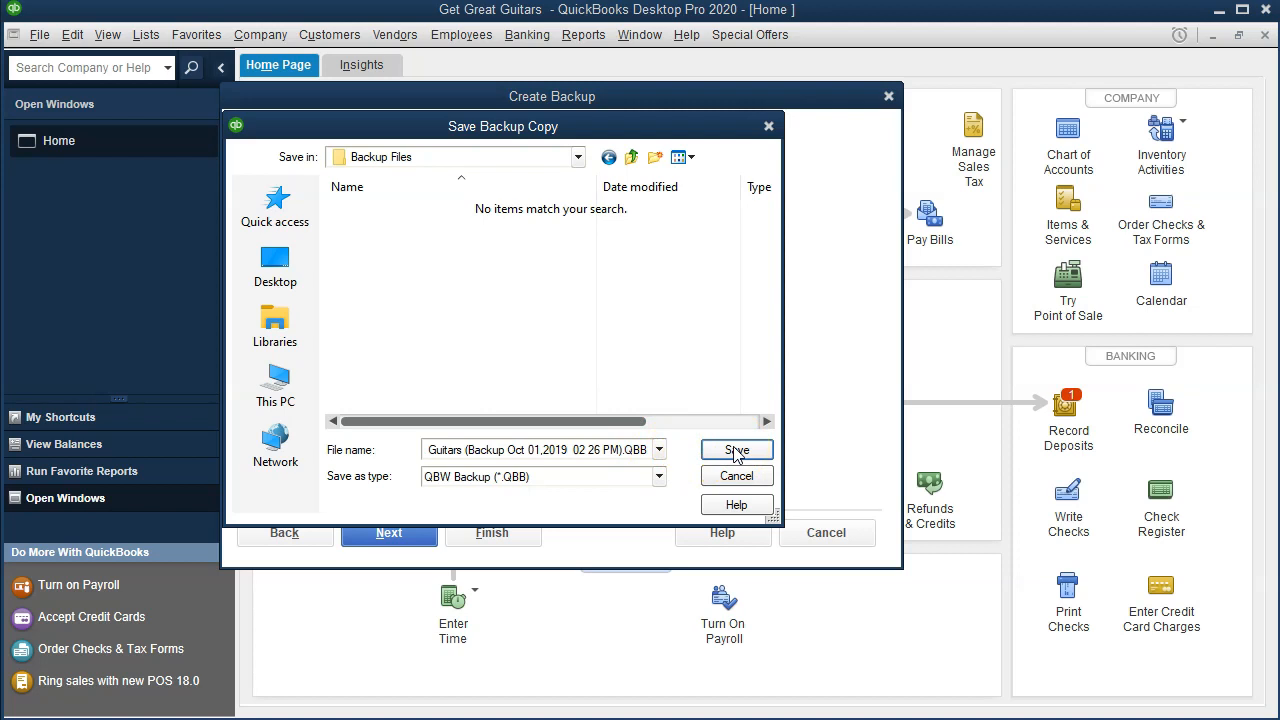
pyautogui.click(736, 451)
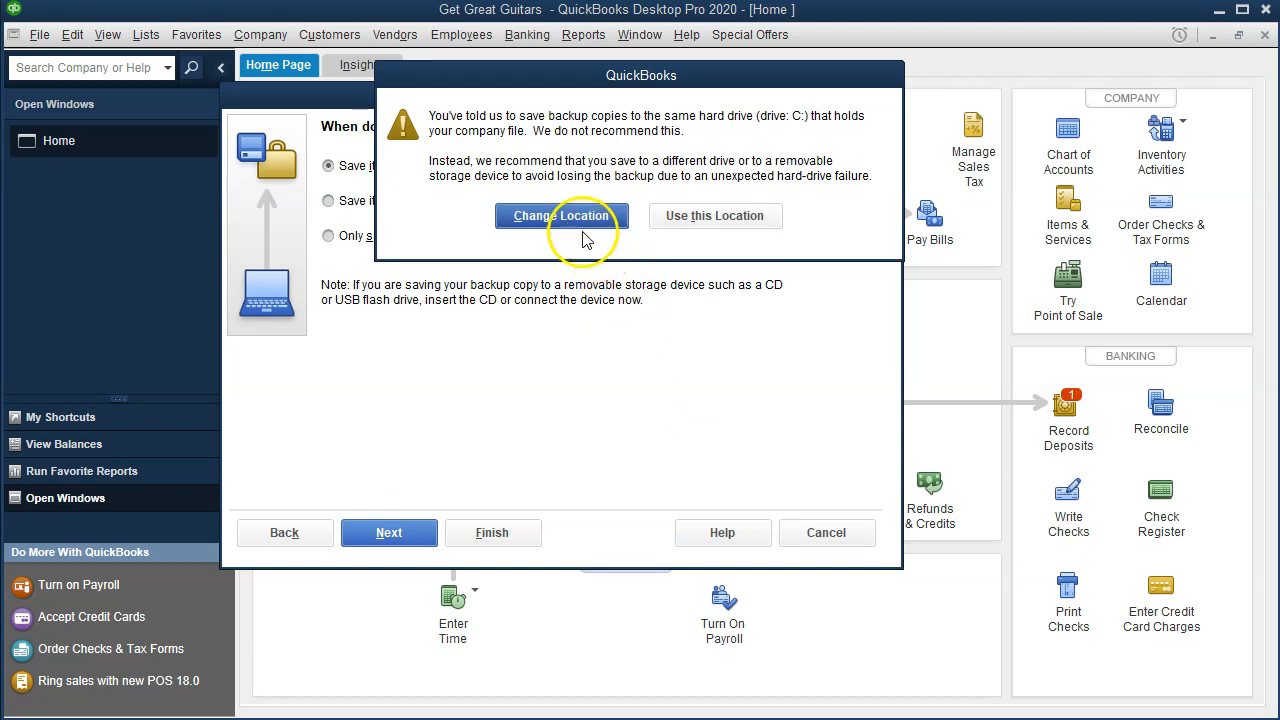
pyautogui.click(736, 220)
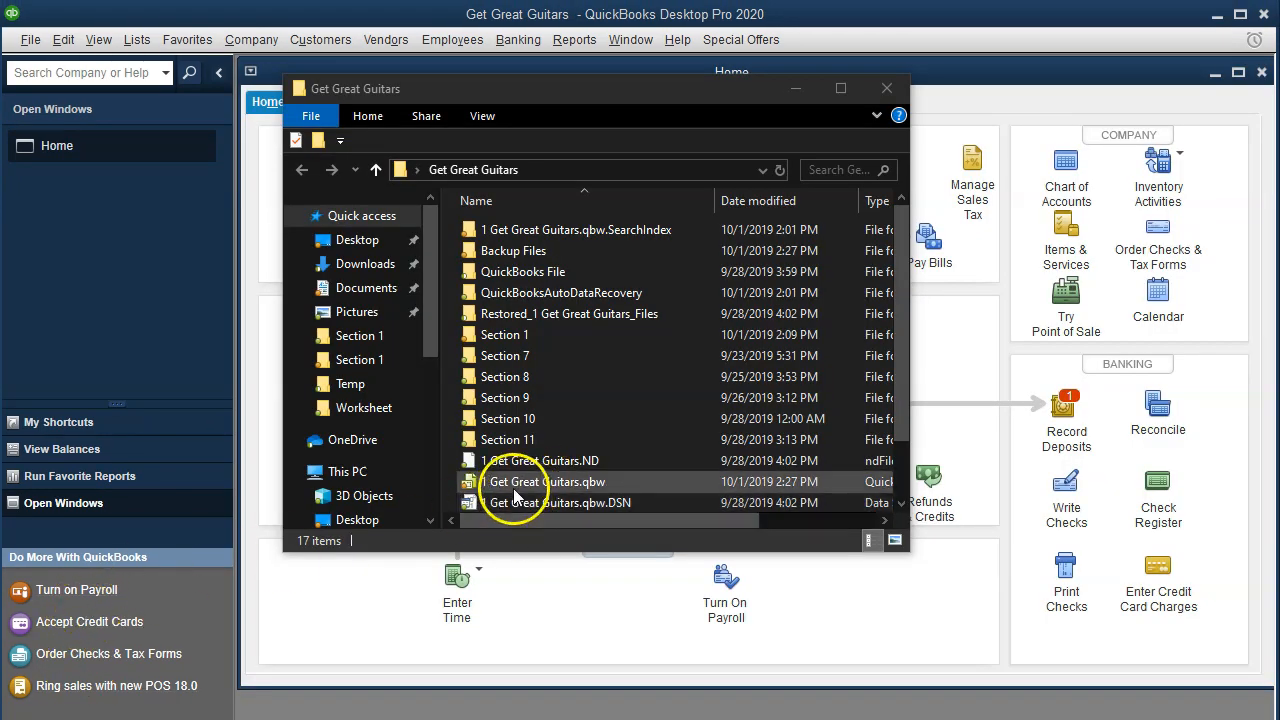
# - In File Explorer, check the 1 Get Great Guitars.qbw company file and open the Backup Files folder to examine the saved backup
pyautogui.click(515, 489)
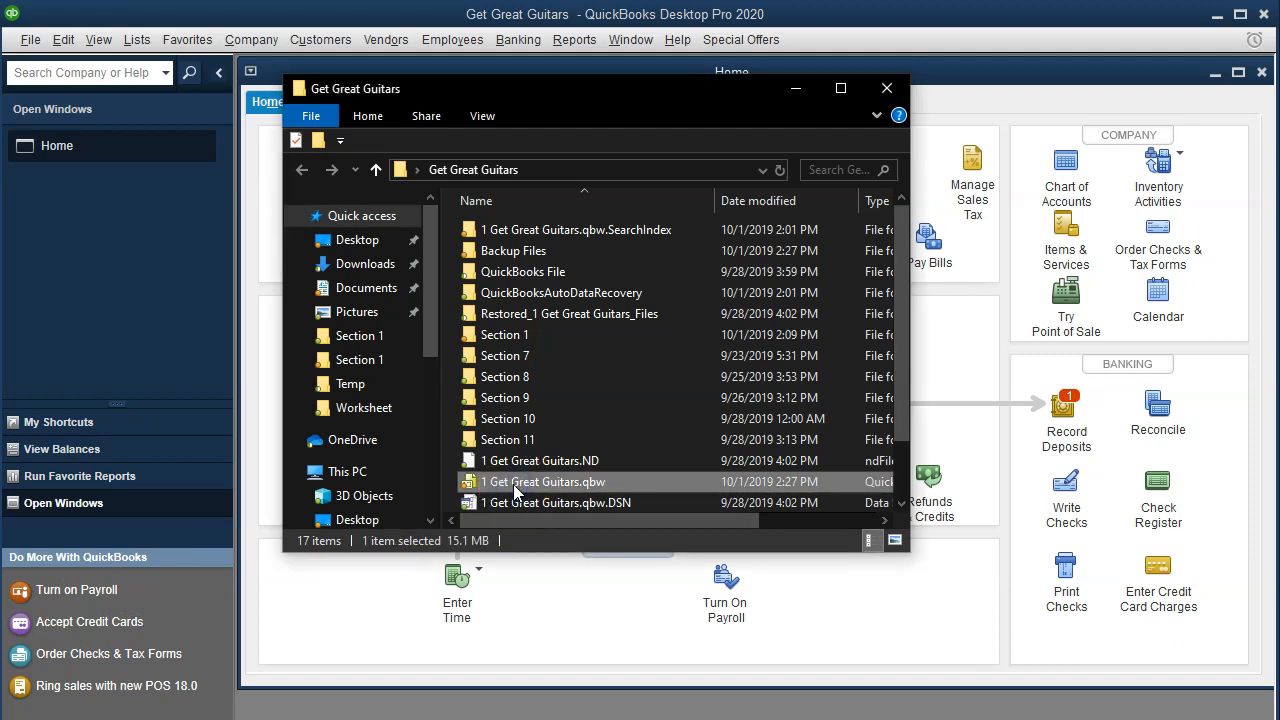
pyautogui.doubleClick(515, 489)
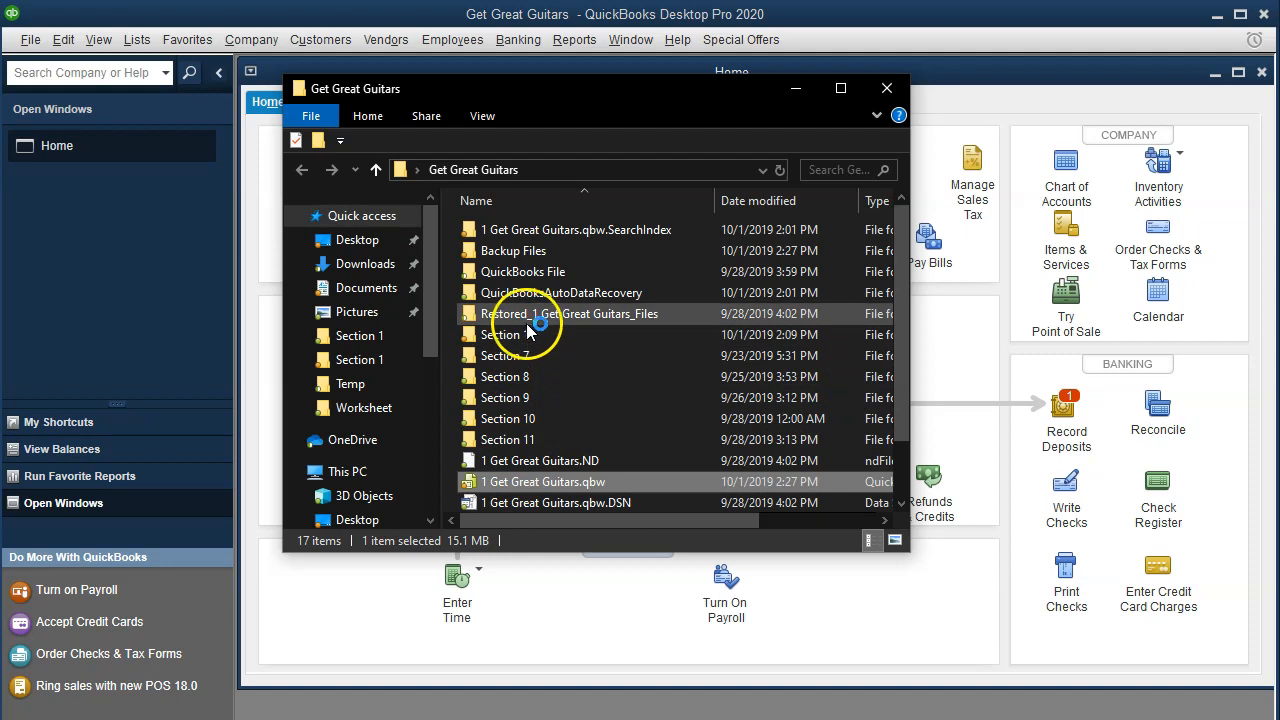
pyautogui.doubleClick(516, 252)
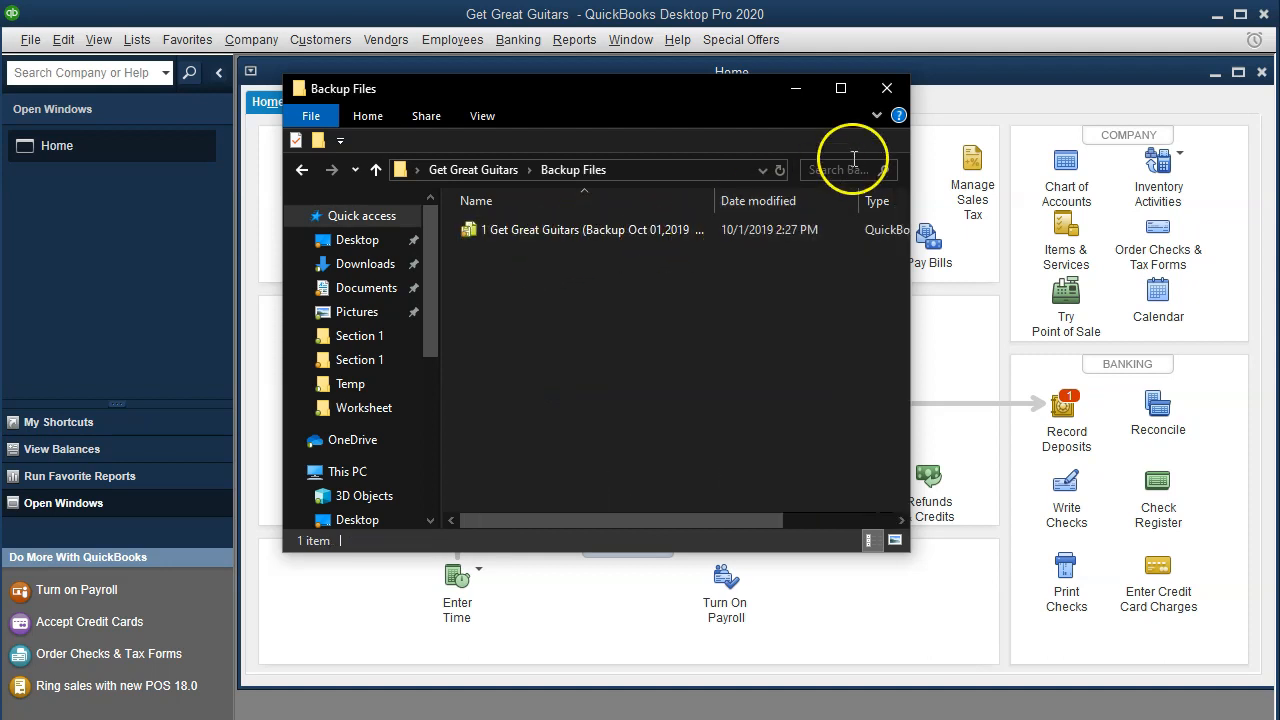
# - Widen the Backup Files window and its Type column to examine the saved backup's full file type and size
pyautogui.moveTo(909, 291); pyautogui.dragTo(1208, 250)
pyautogui.moveTo(979, 200); pyautogui.dragTo(1075, 200)
pyautogui.click(1035, 231)
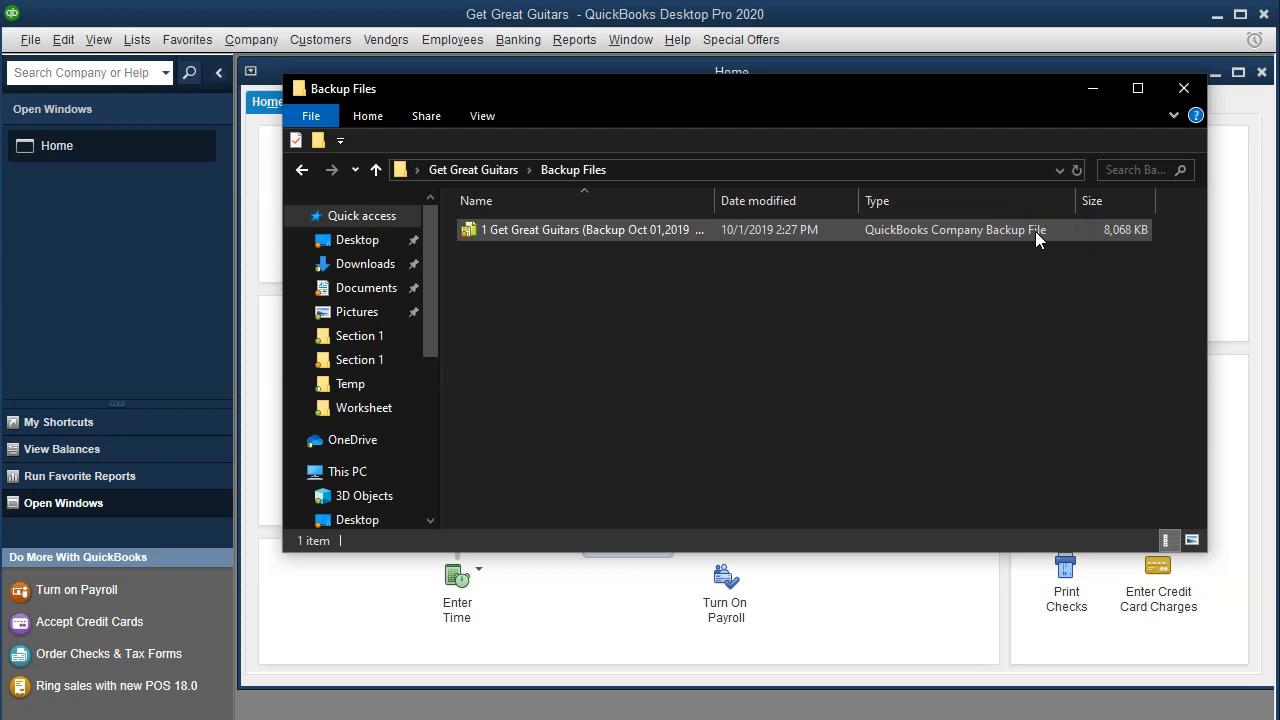
pyautogui.click(723, 320)
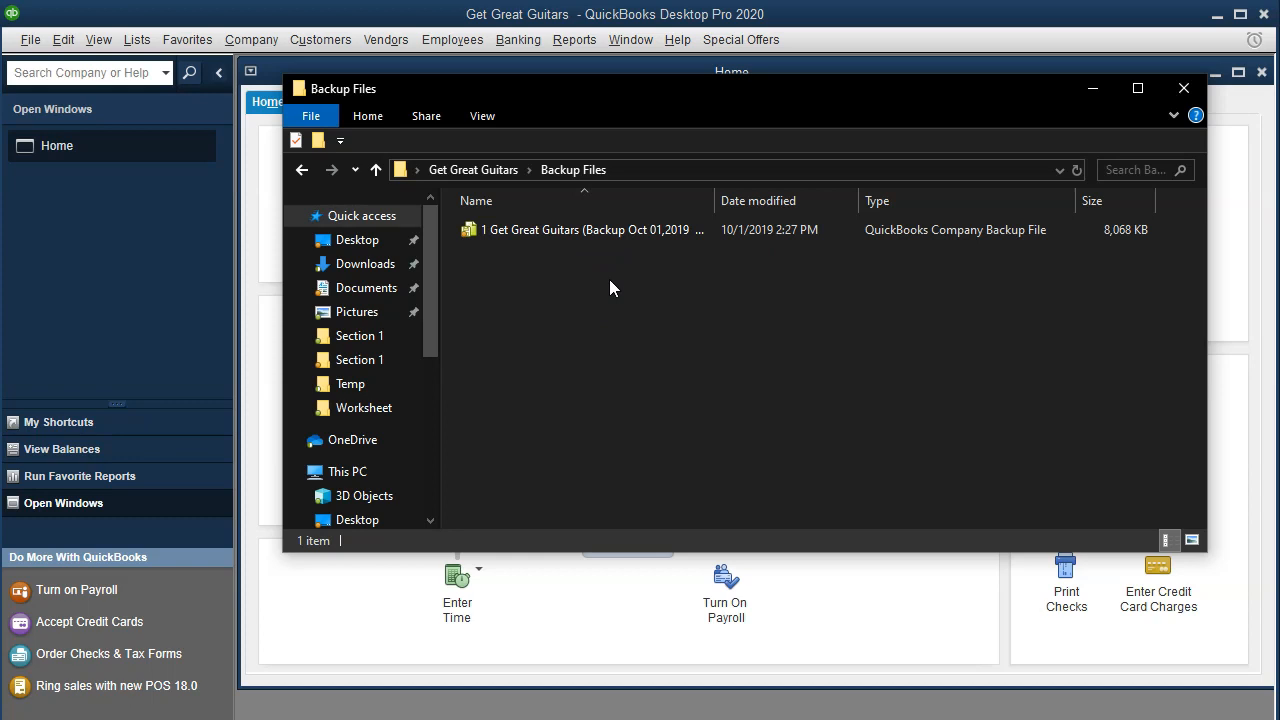
pyautogui.doubleClick(669, 230)
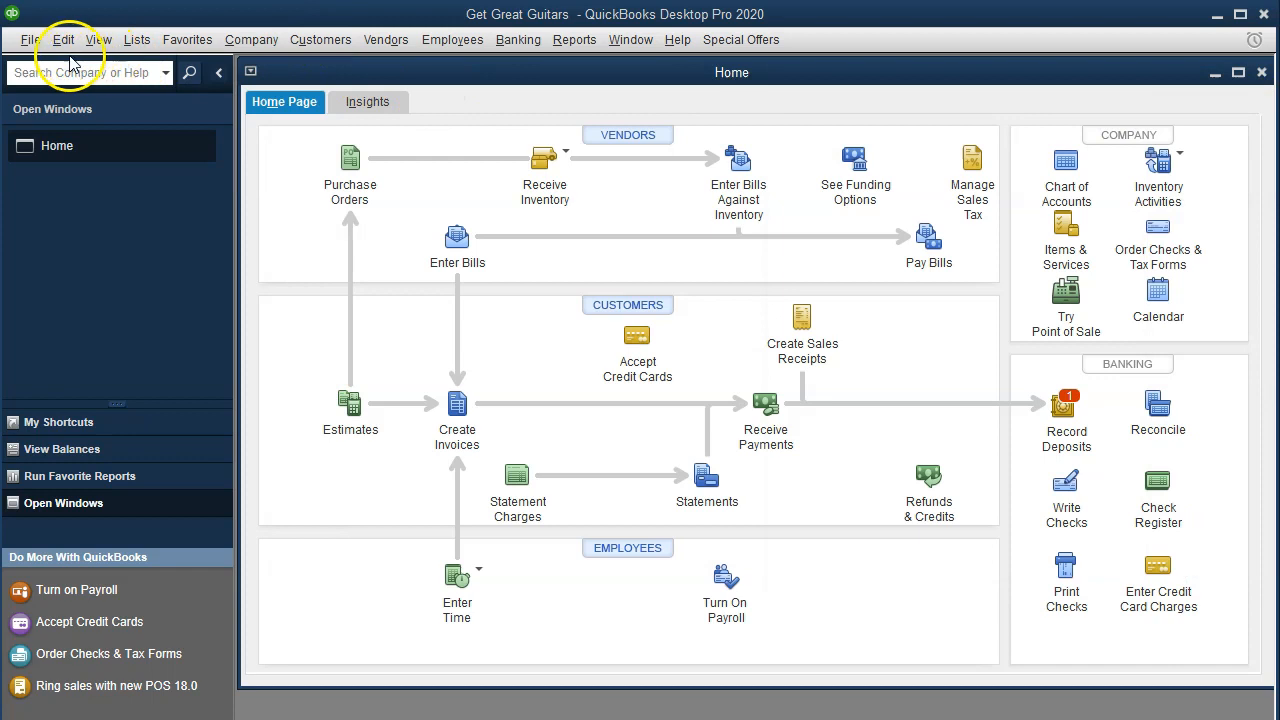
# - Start opening or restoring a company and select the option to restore a backup copy
pyautogui.click(32, 40)
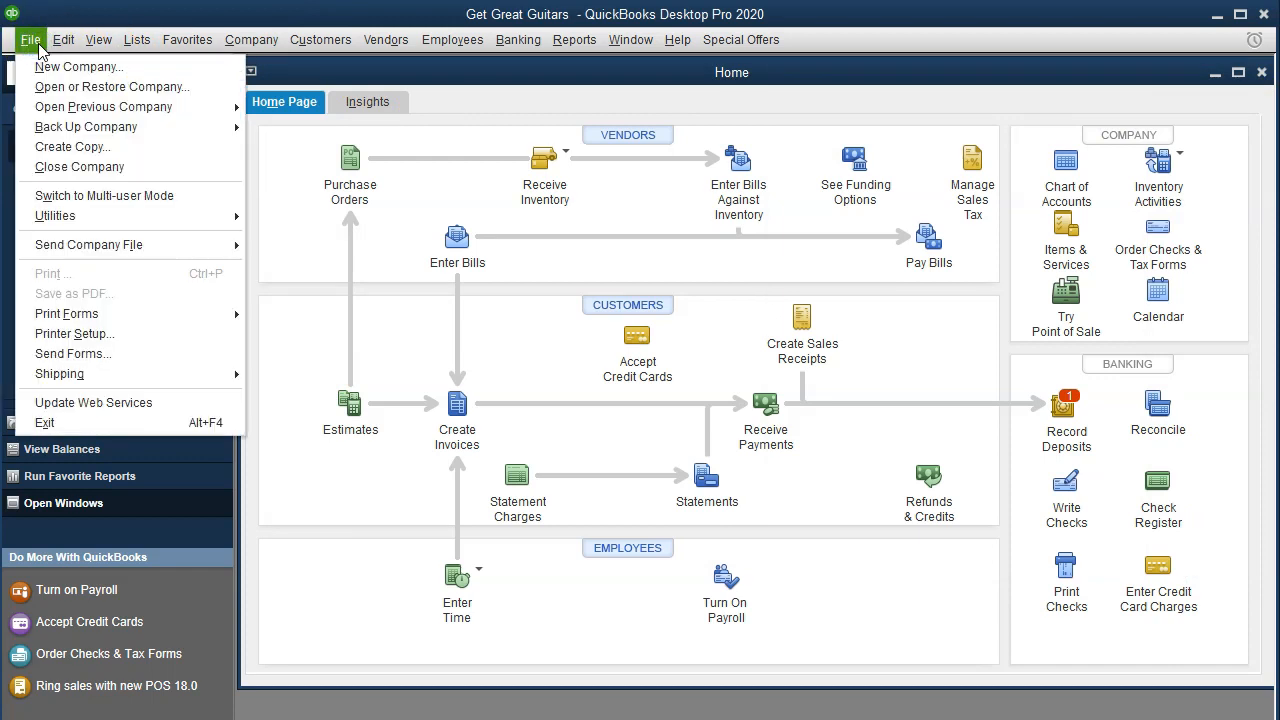
pyautogui.click(52, 90)
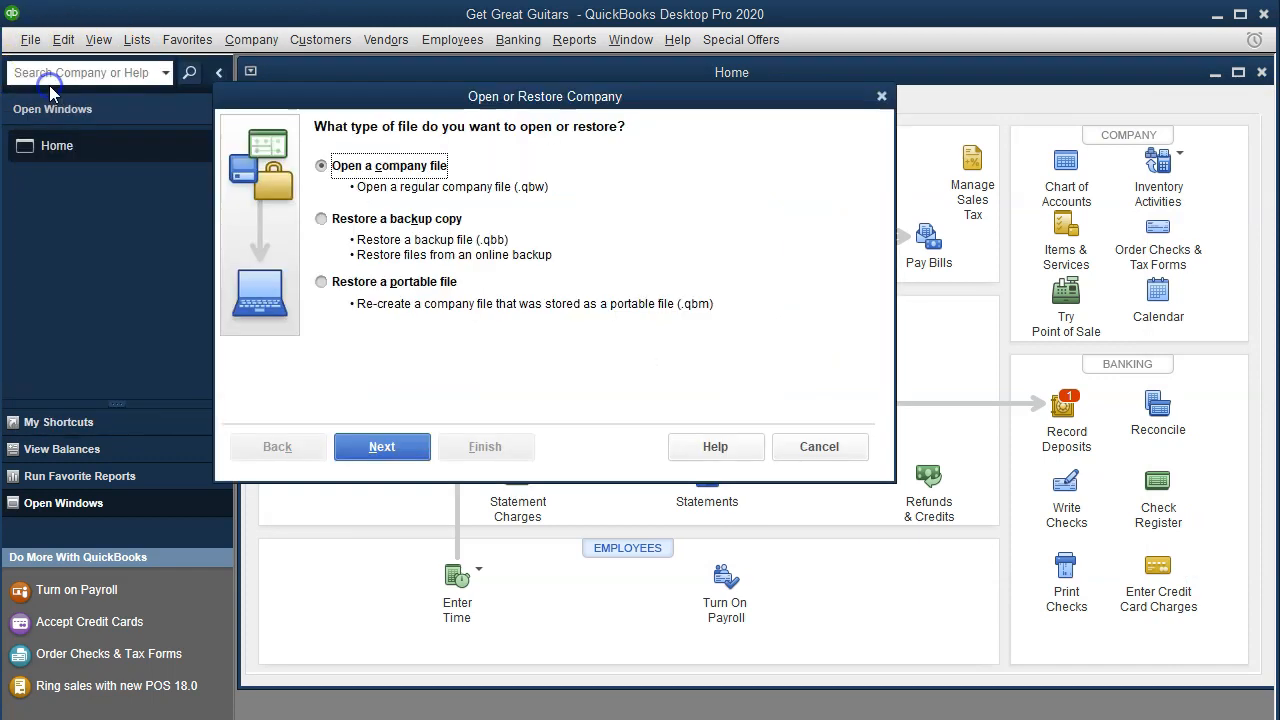
pyautogui.click(322, 220)
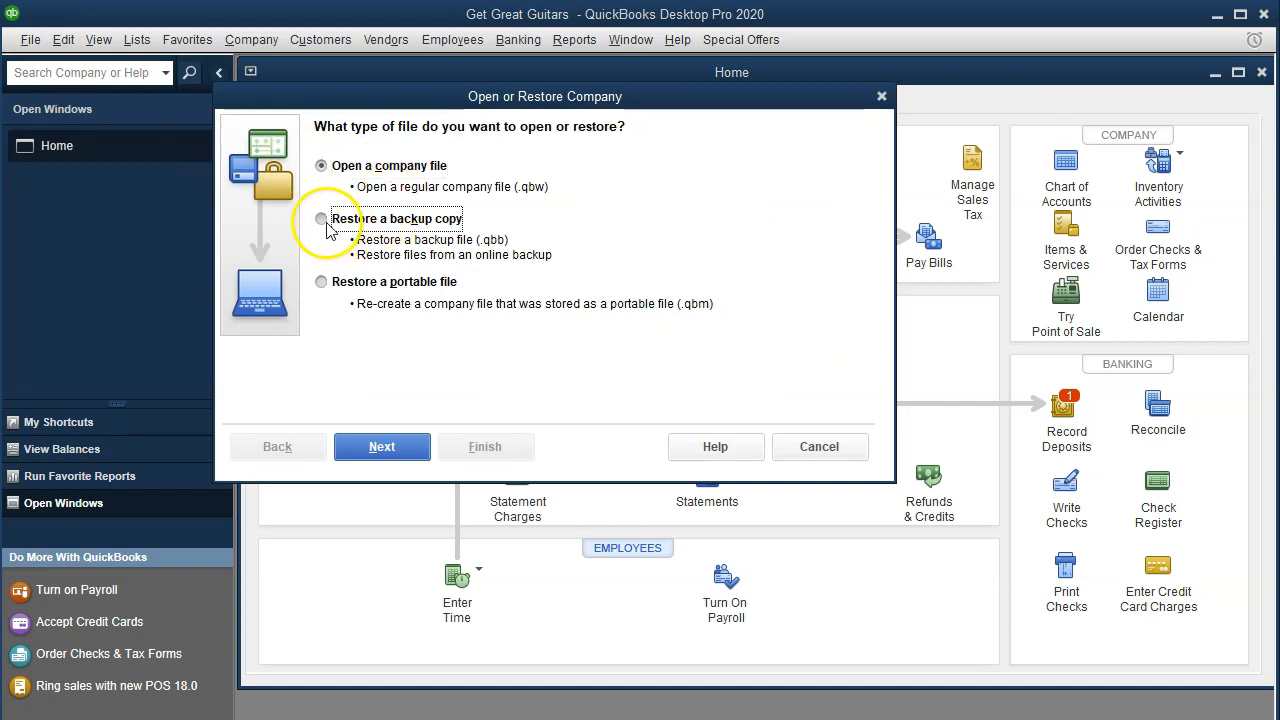